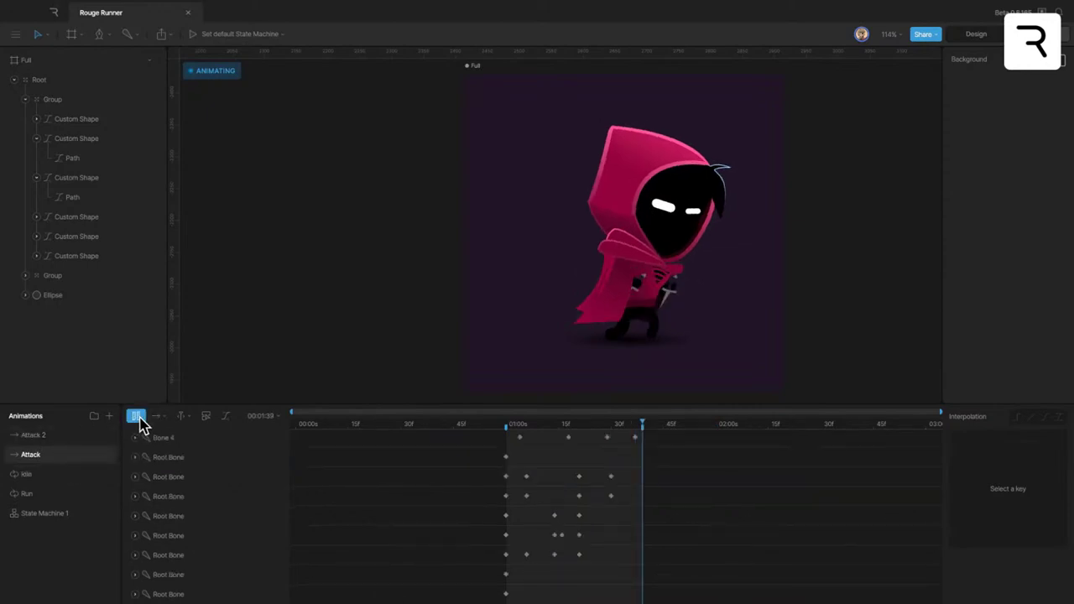
# Preview the Attack animation from just before its work area, and preview the Attack 2 animation the same way.
pyautogui.click(497, 425)
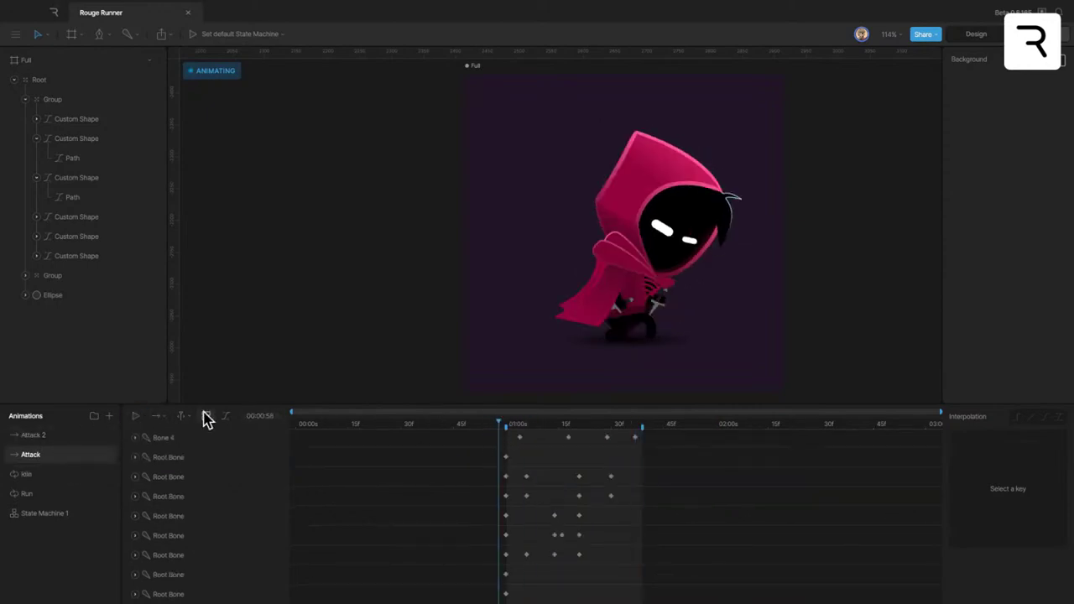
pyautogui.click(137, 416)
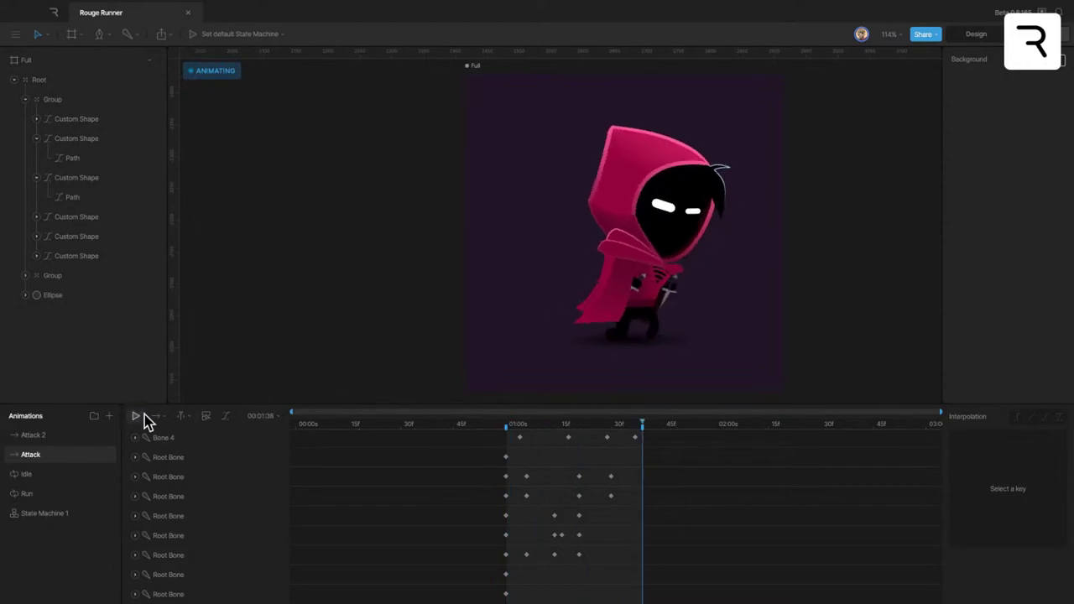
pyautogui.scroll(-5, 252, 488)
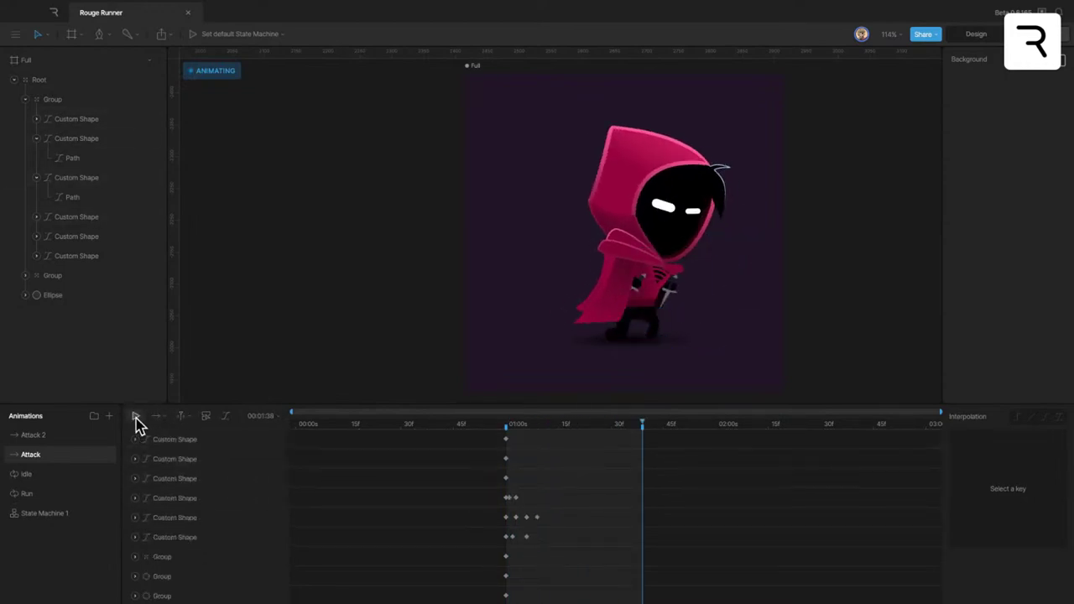
pyautogui.click(49, 437)
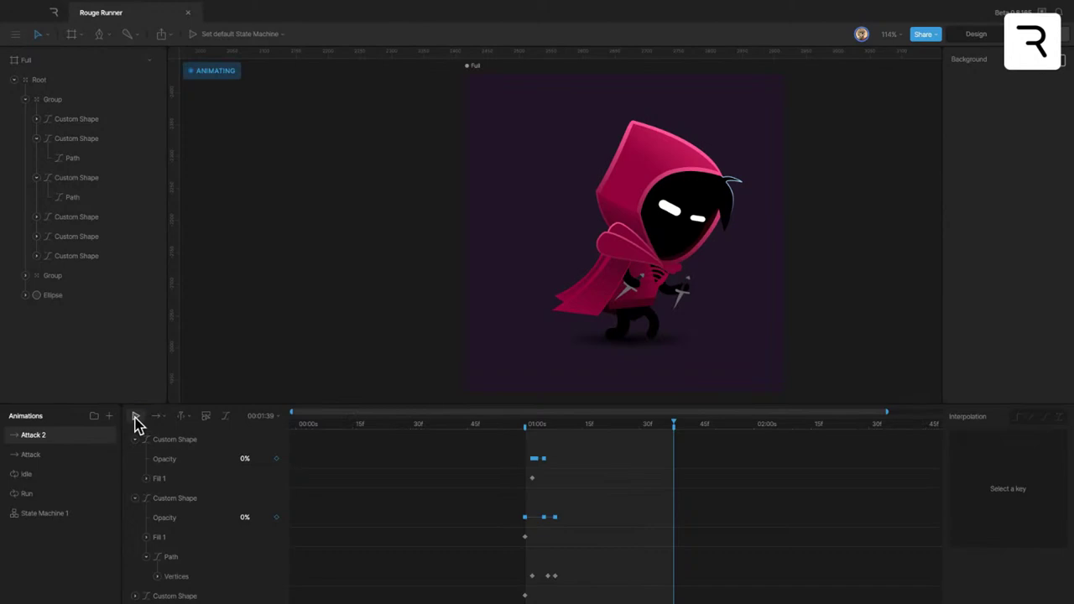
pyautogui.click(524, 426)
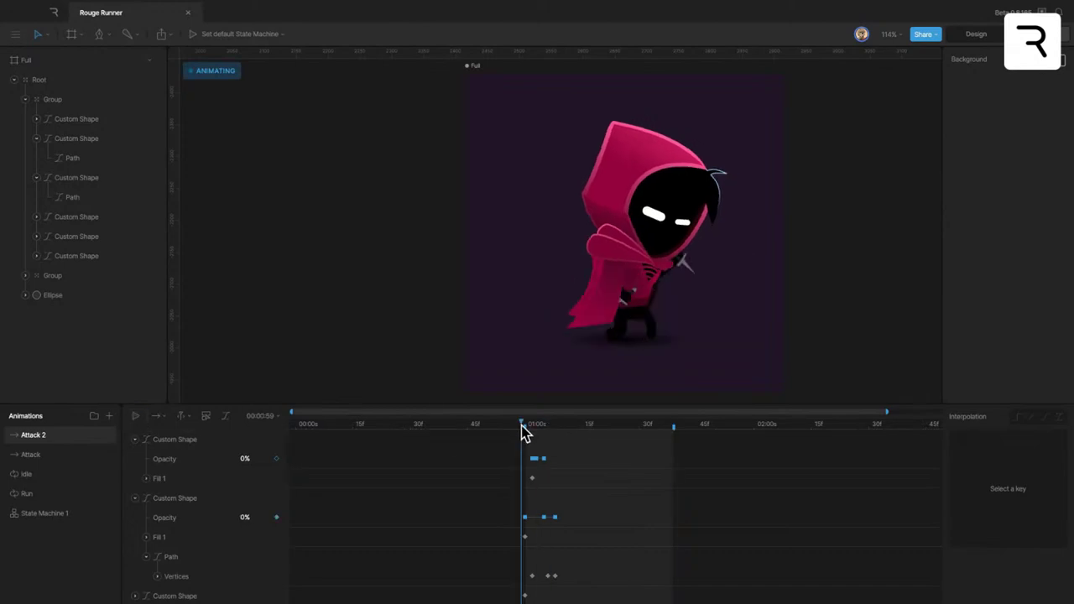
pyautogui.click(136, 416)
# Play State Machine 1 of the Full artboard, toggle is Running on and off, fire the attack input, and stop playback.
pyautogui.click(47, 513)
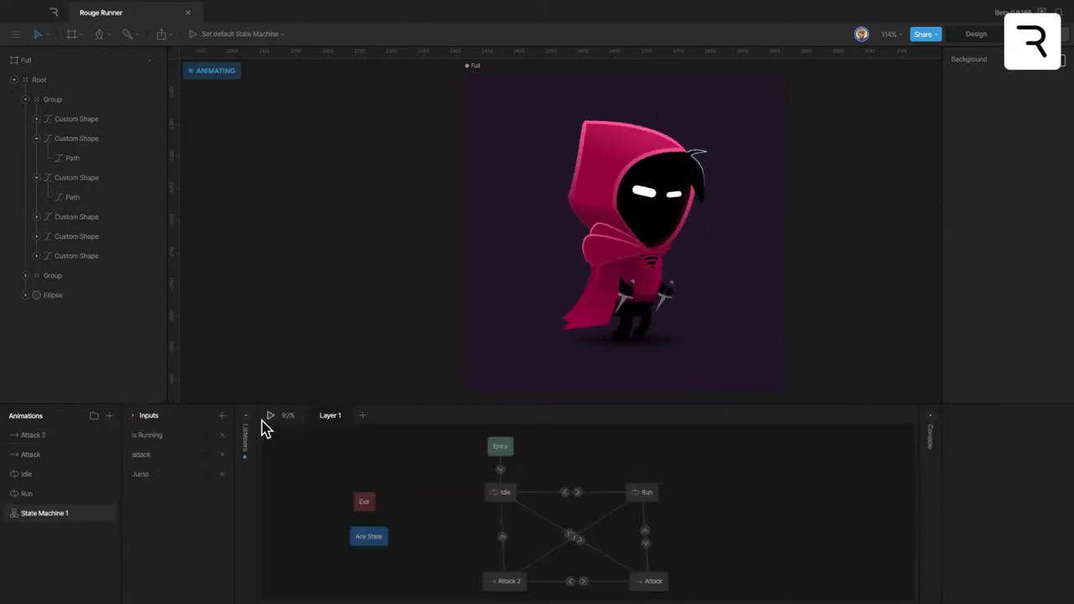
pyautogui.click(271, 417)
pyautogui.click(208, 436)
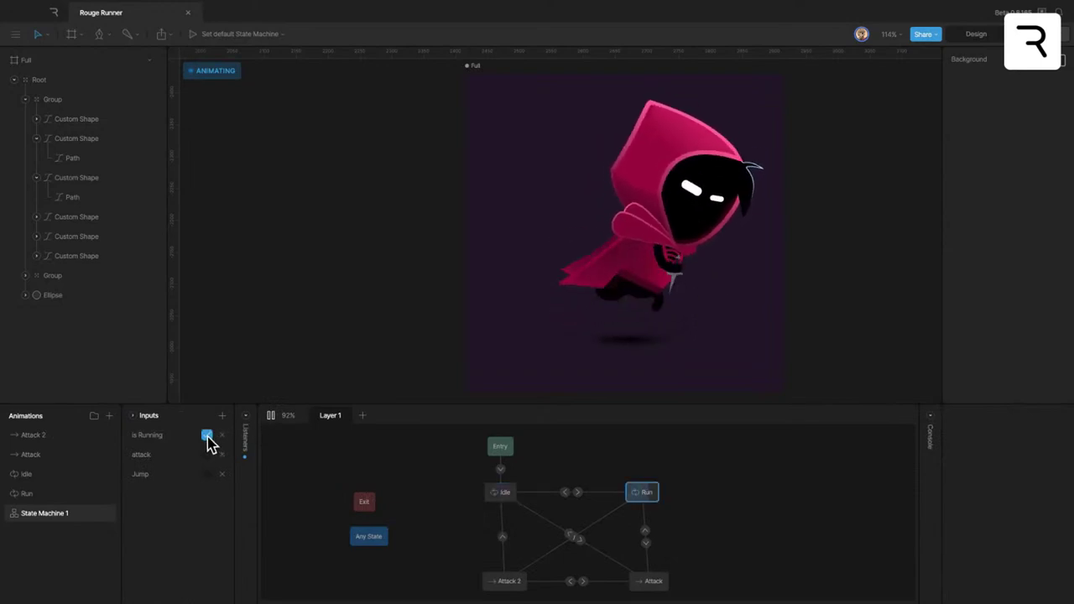
pyautogui.click(207, 437)
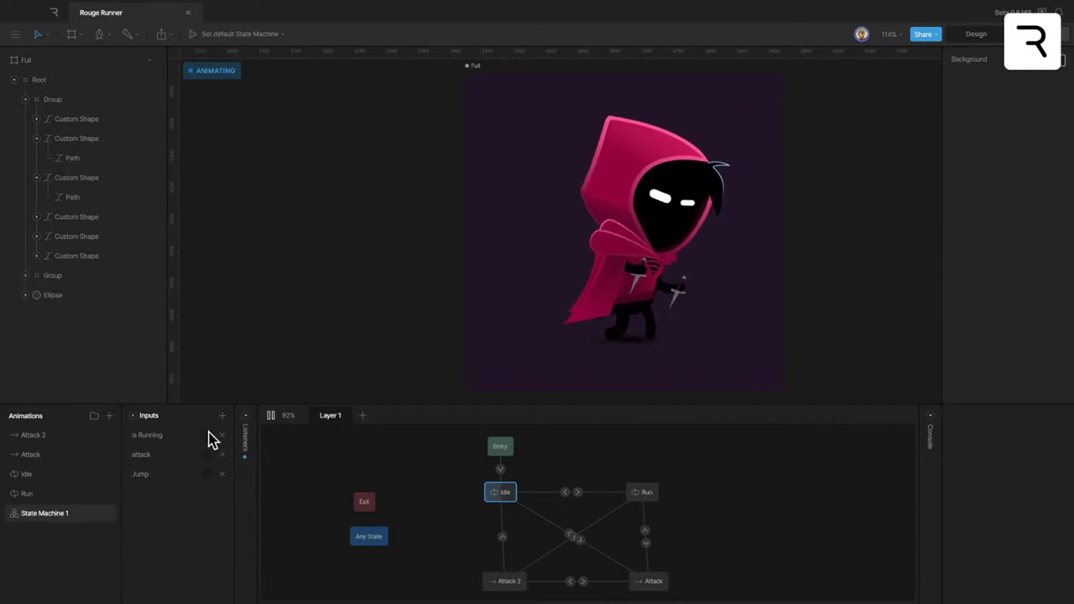
pyautogui.click(208, 456)
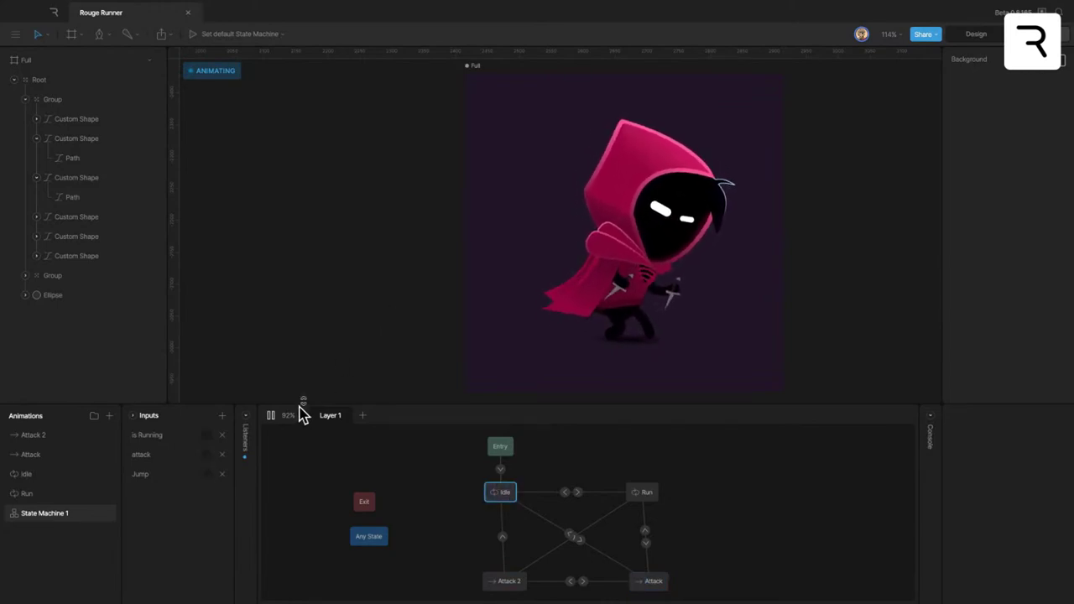
pyautogui.click(272, 415)
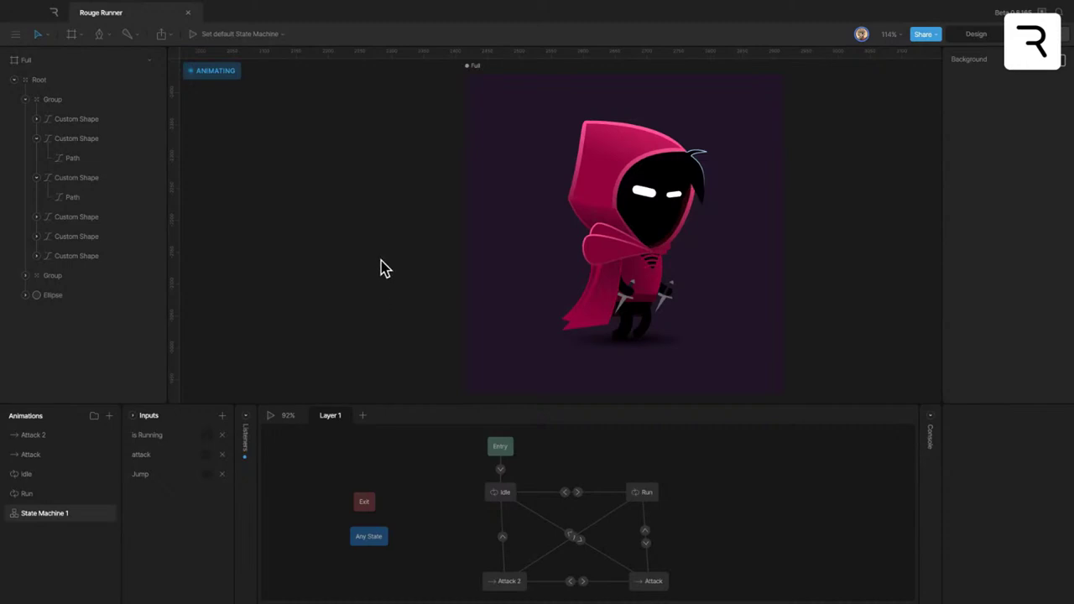
# Locate the New Artboard with the red hooded character and activate it to show its state machine.
pyautogui.moveTo(319, 210); pyautogui.dragTo(641, 283)
pyautogui.moveTo(381, 197); pyautogui.dragTo(912, 318)
pyautogui.moveTo(622, 327); pyautogui.dragTo(783, 227)
pyautogui.scroll(-3, 794, 214)
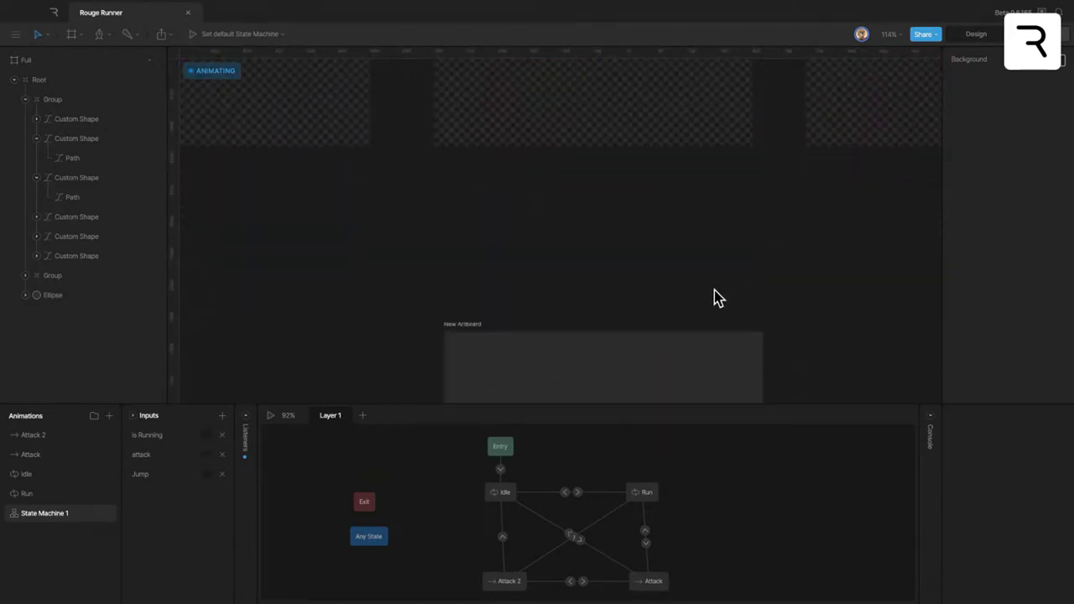
pyautogui.scroll(-5, 715, 293)
pyautogui.scroll(-3, 739, 159)
pyautogui.click(700, 174)
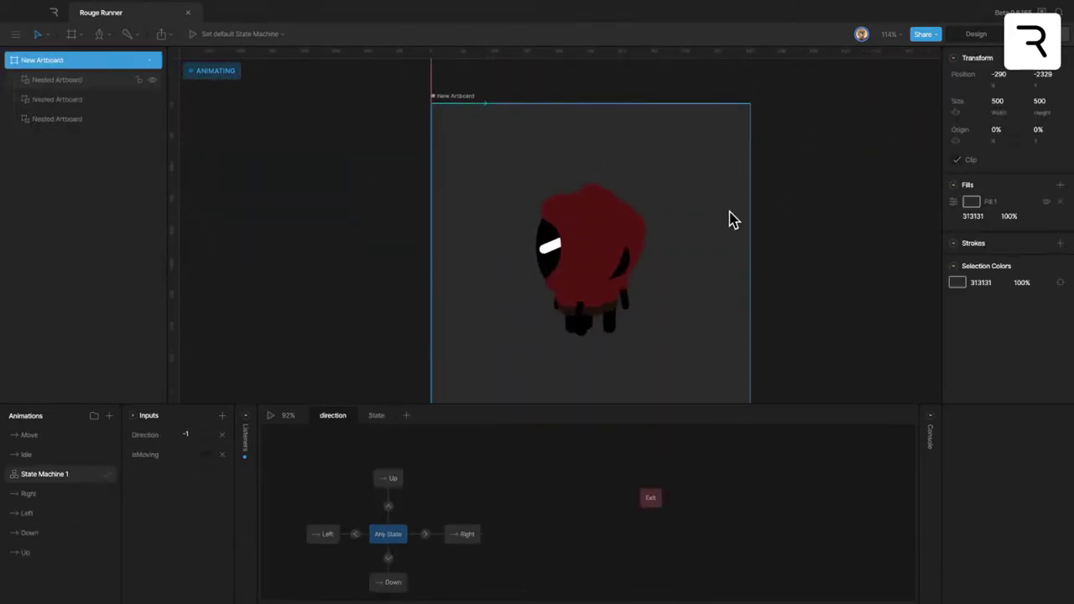
pyautogui.scroll(-1, 813, 275)
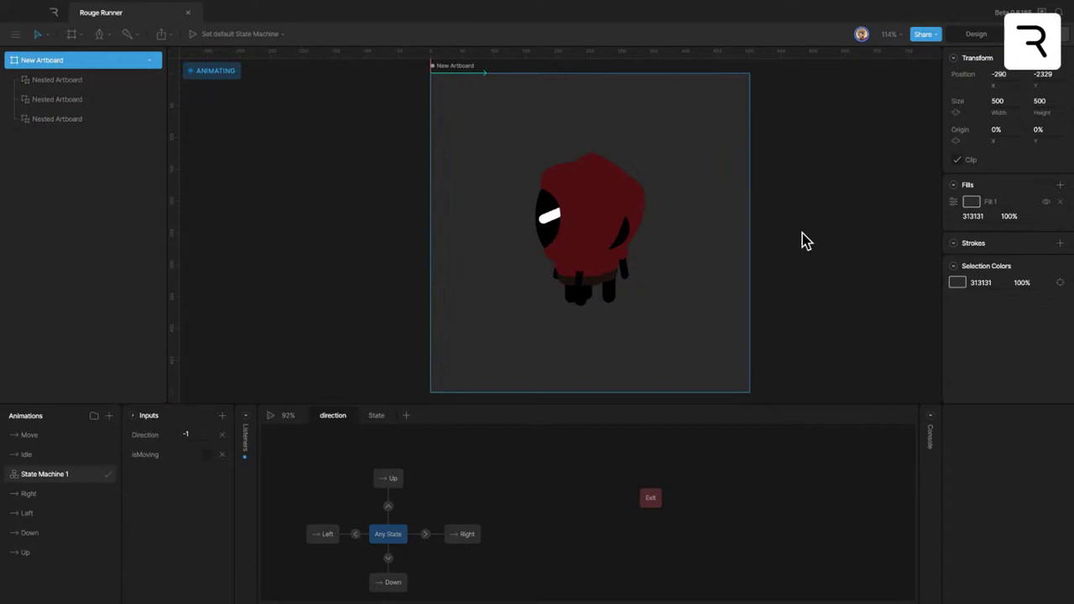
pyautogui.click(759, 252)
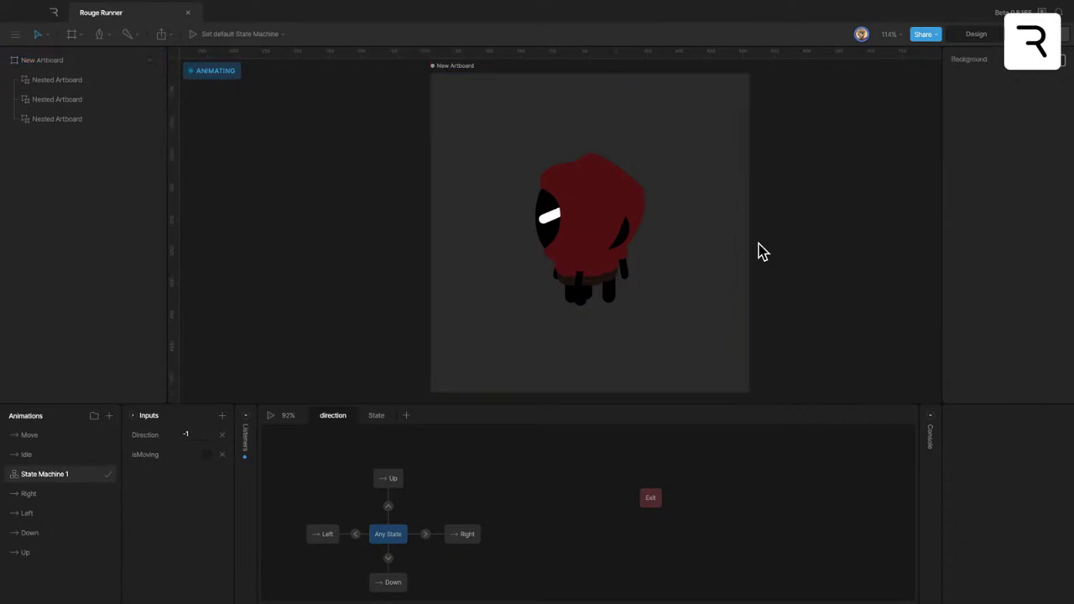
pyautogui.scroll(-1, 759, 243)
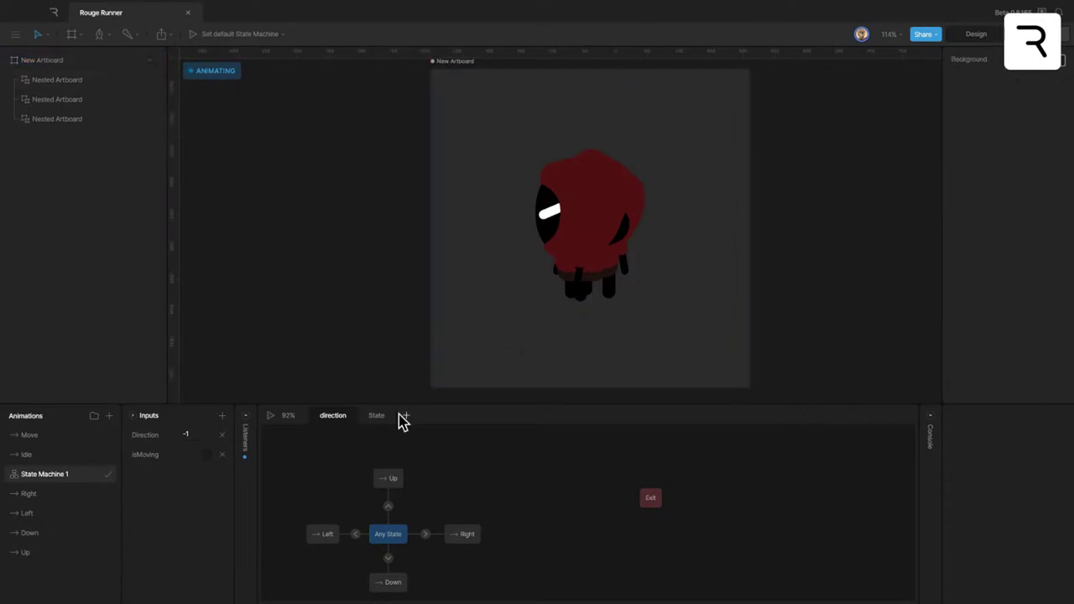
# Play the New Artboard's State Machine 1 and test the Direction input with 2, -1, 1 and -2.
pyautogui.click(270, 416)
pyautogui.click(188, 435)
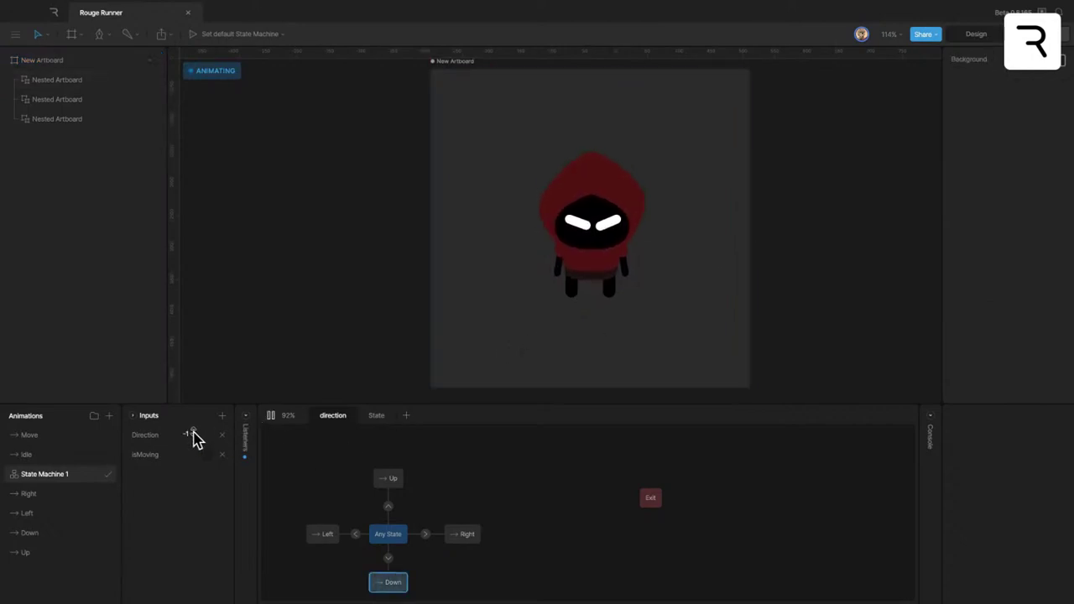
pyautogui.write('2')
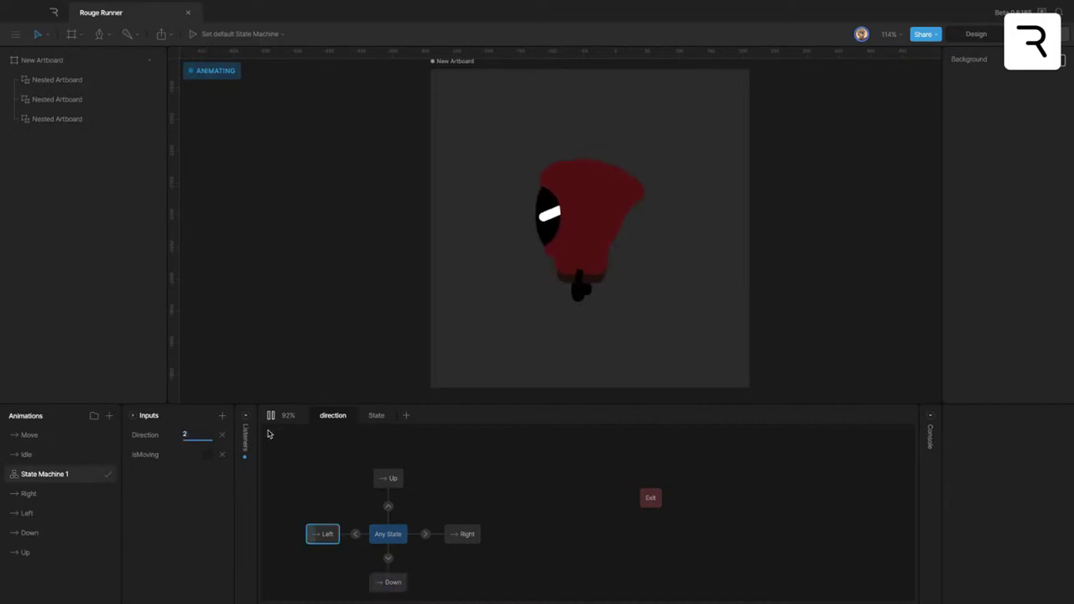
pyautogui.click(199, 433)
pyautogui.write('-')
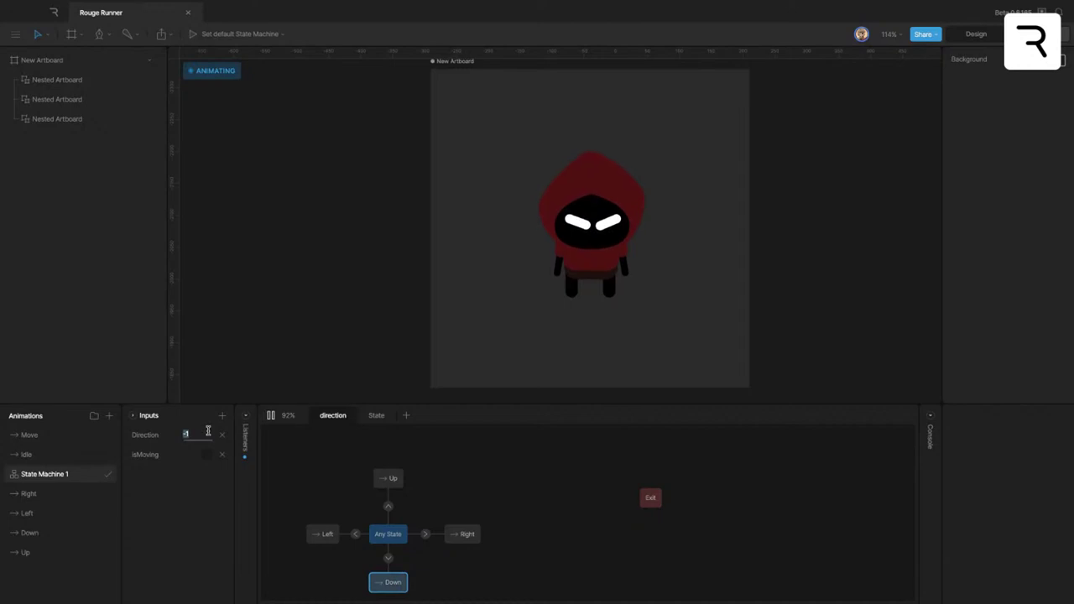
pyautogui.write('1')
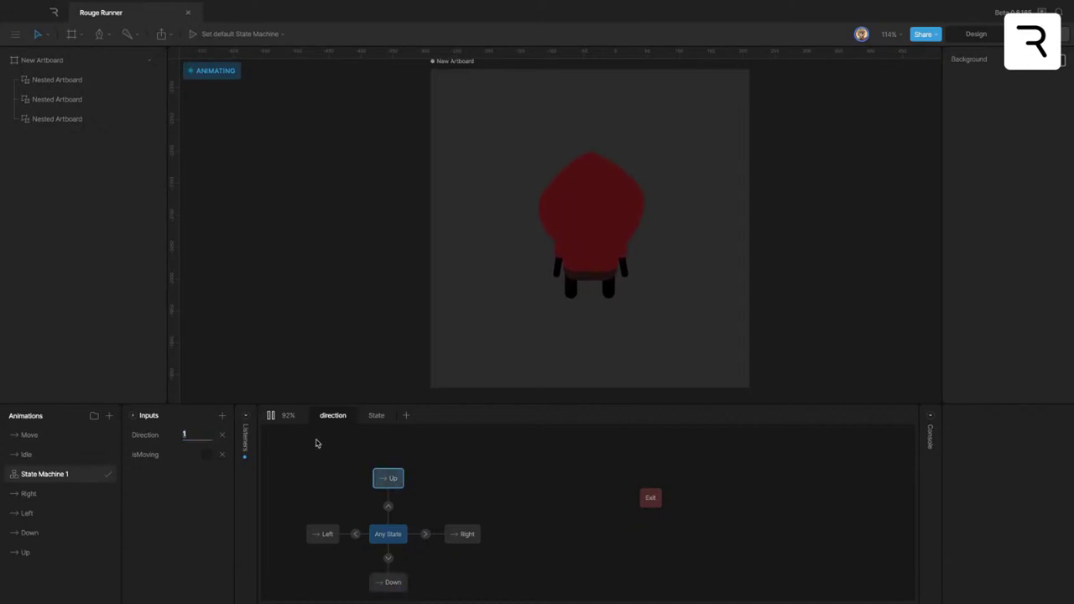
pyautogui.press('BackSpace')
pyautogui.write('-2')
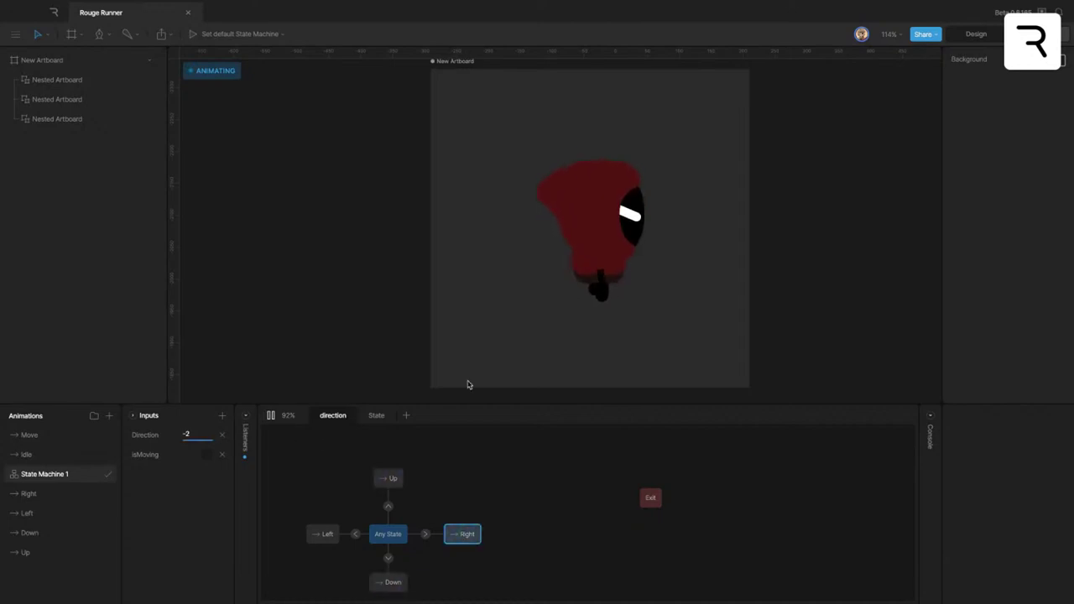
# Turn on isMoving, preview the walking character with Direction values 1, 2 and 3, and stop playback.
pyautogui.click(207, 455)
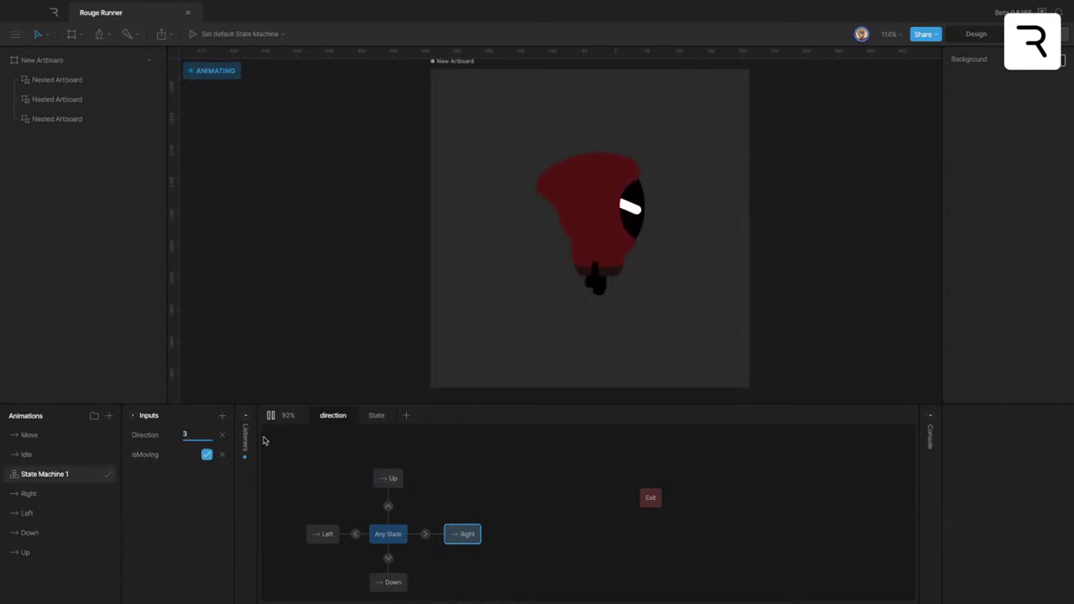
pyautogui.write('1')
pyautogui.press('Return')
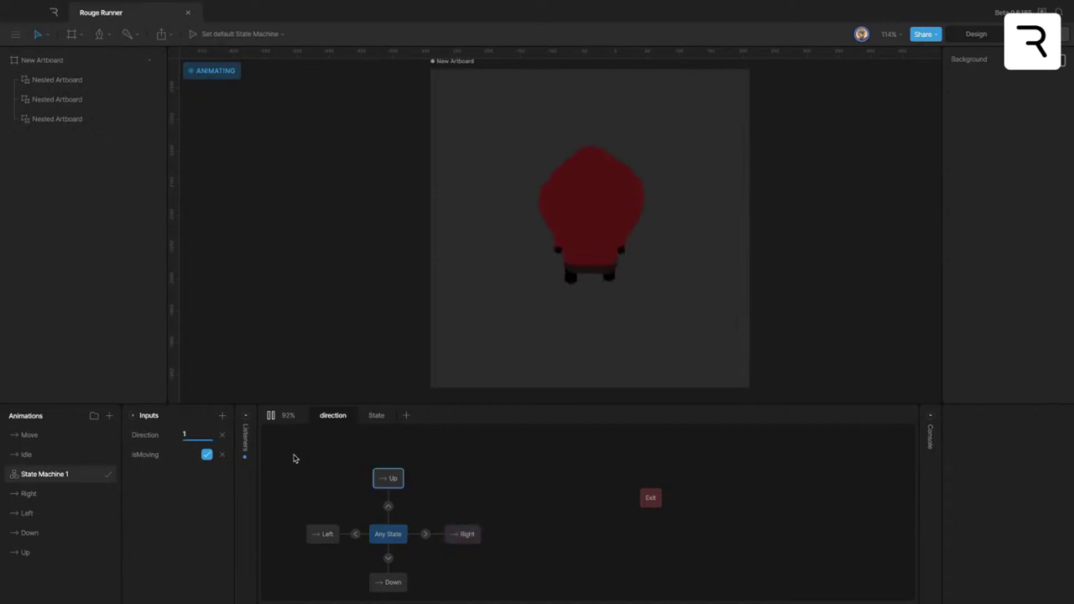
pyautogui.write('2')
pyautogui.press('Return')
pyautogui.click(198, 435)
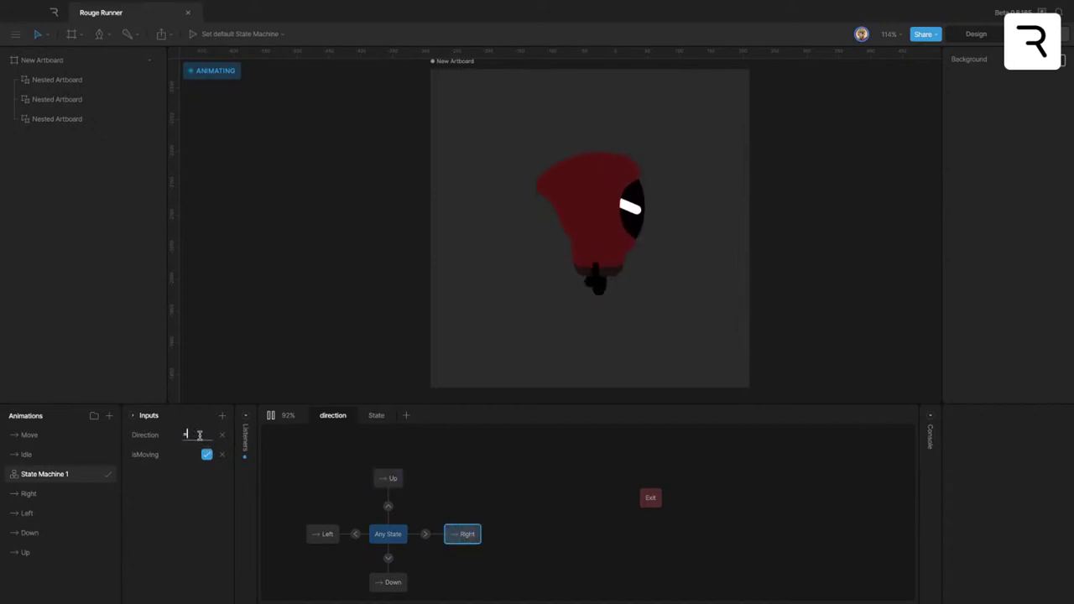
pyautogui.write('3')
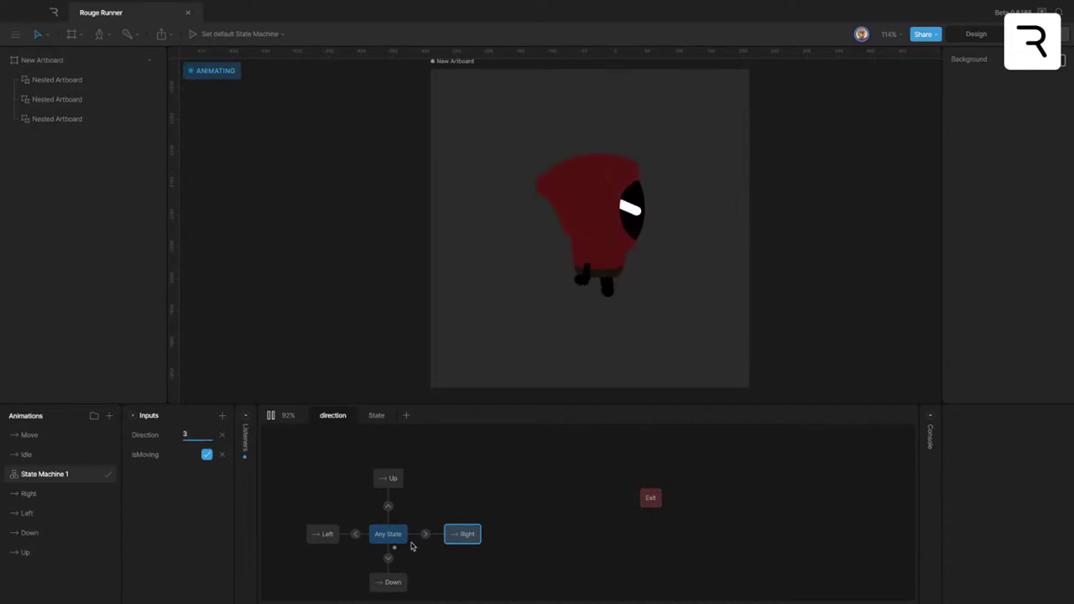
pyautogui.click(271, 417)
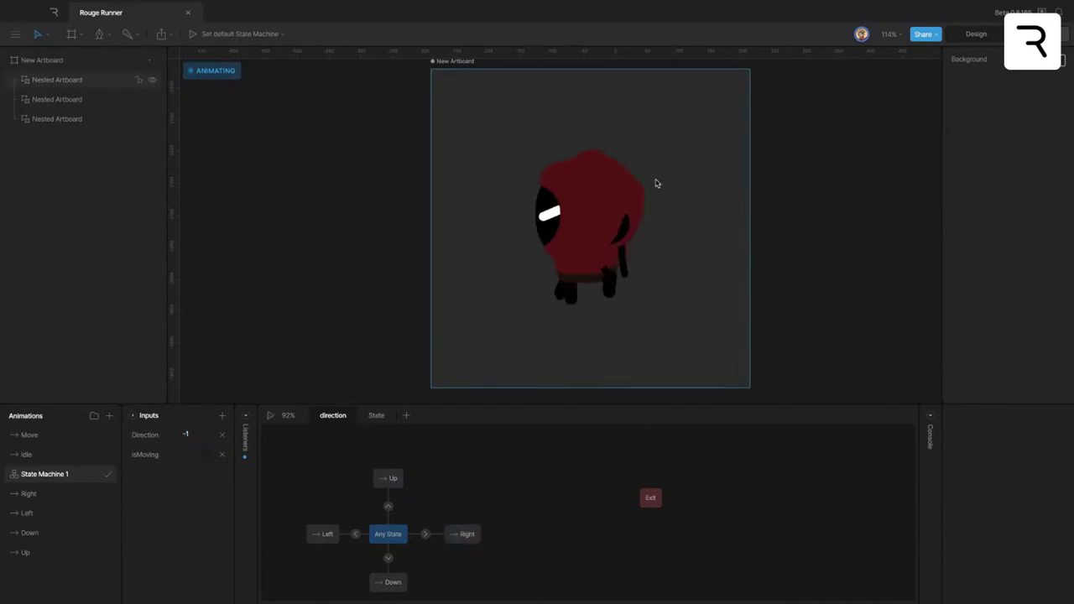
# Examine the Horizontal, Up and Down artboards alongside New Artboard, and review its State and direction layers.
pyautogui.moveTo(442, 239); pyautogui.dragTo(461, 352)
pyautogui.scroll(-5, 439, 185)
pyautogui.moveTo(441, 178); pyautogui.dragTo(436, 247)
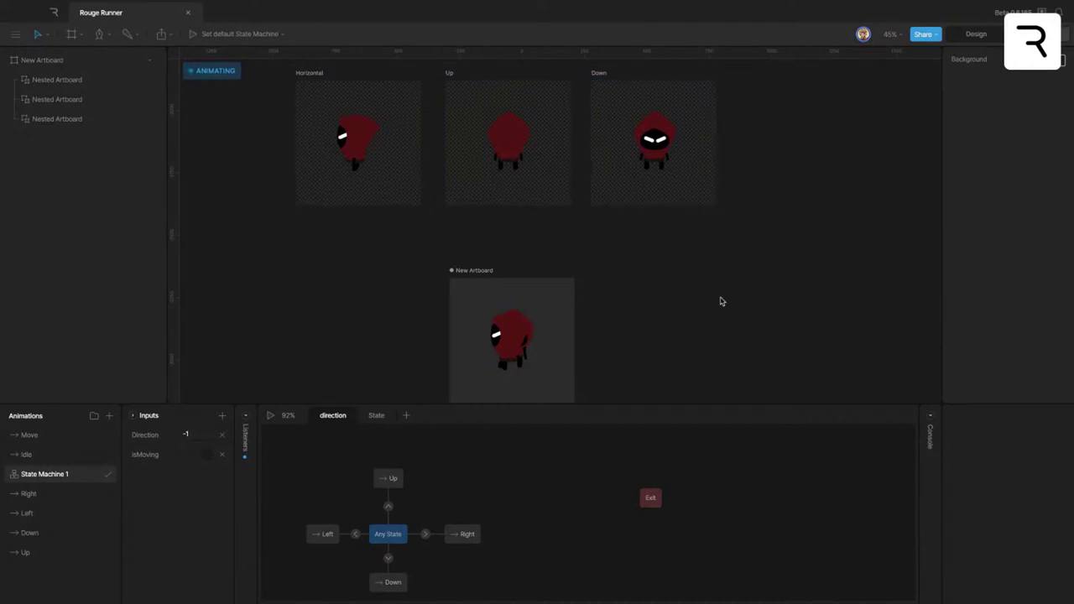
pyautogui.click(468, 273)
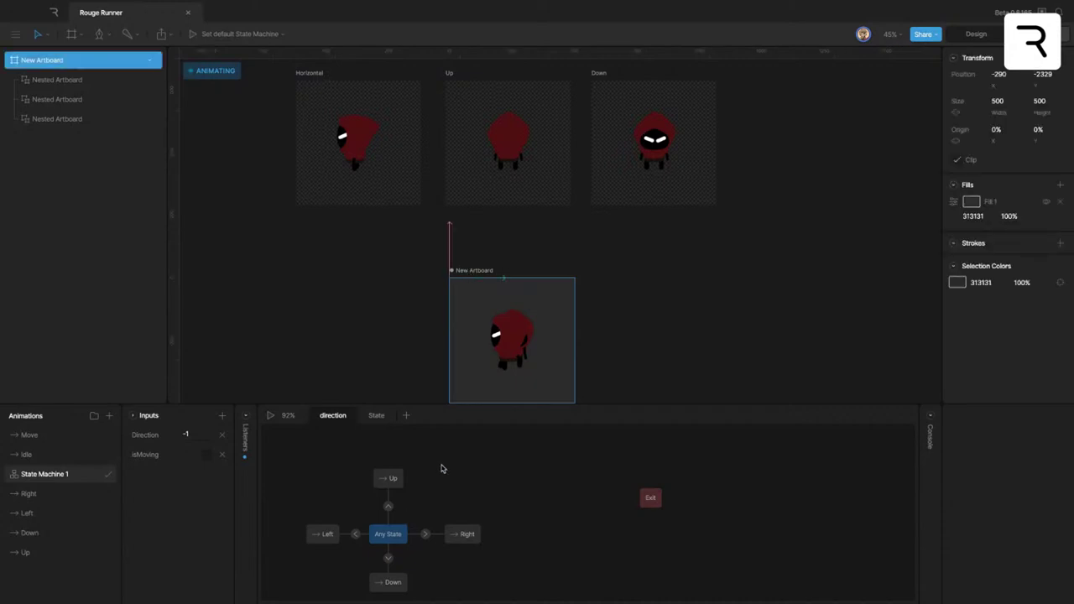
pyautogui.click(375, 416)
pyautogui.click(332, 414)
pyautogui.click(624, 360)
pyautogui.moveTo(624, 360); pyautogui.dragTo(683, 325)
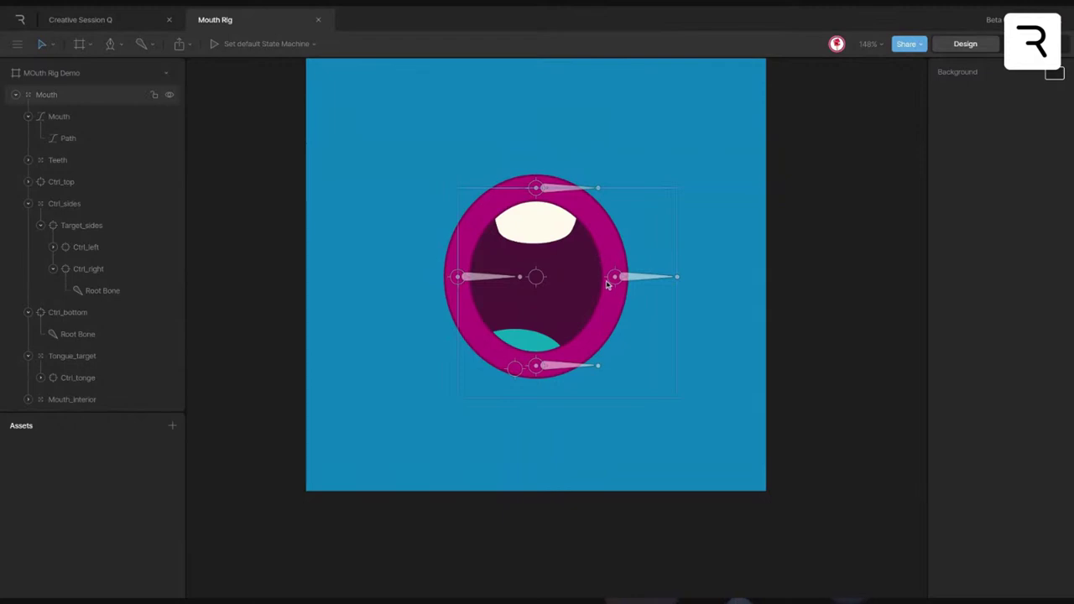
# Try translating the mouth rig's Target_sides control to about X 7.8, Y -128.8, and undo the move.
pyautogui.press('ctrl')
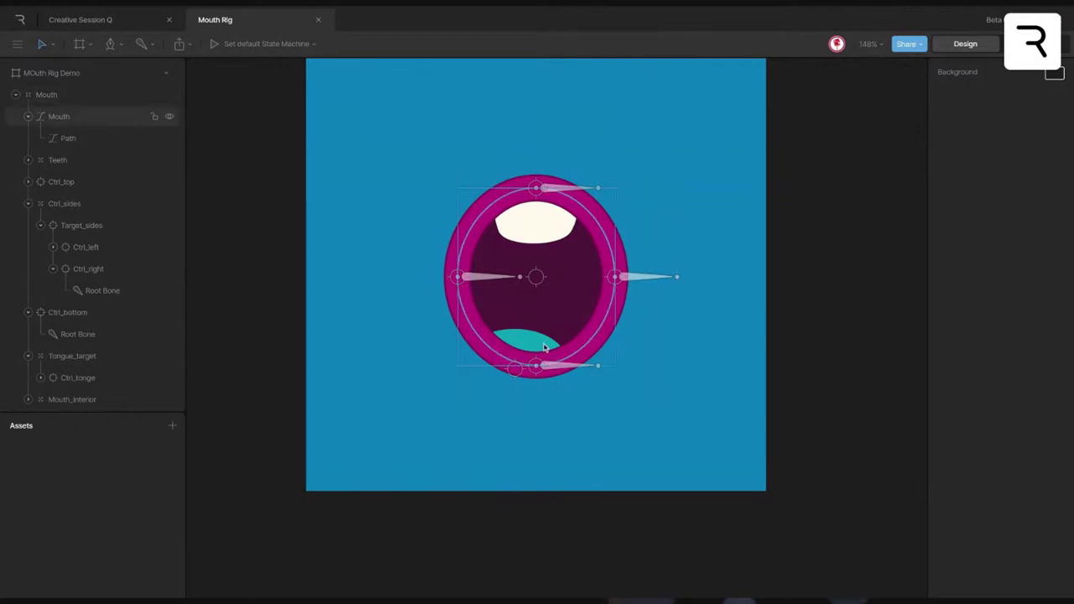
pyautogui.scroll(1, 545, 347)
pyautogui.click(534, 276)
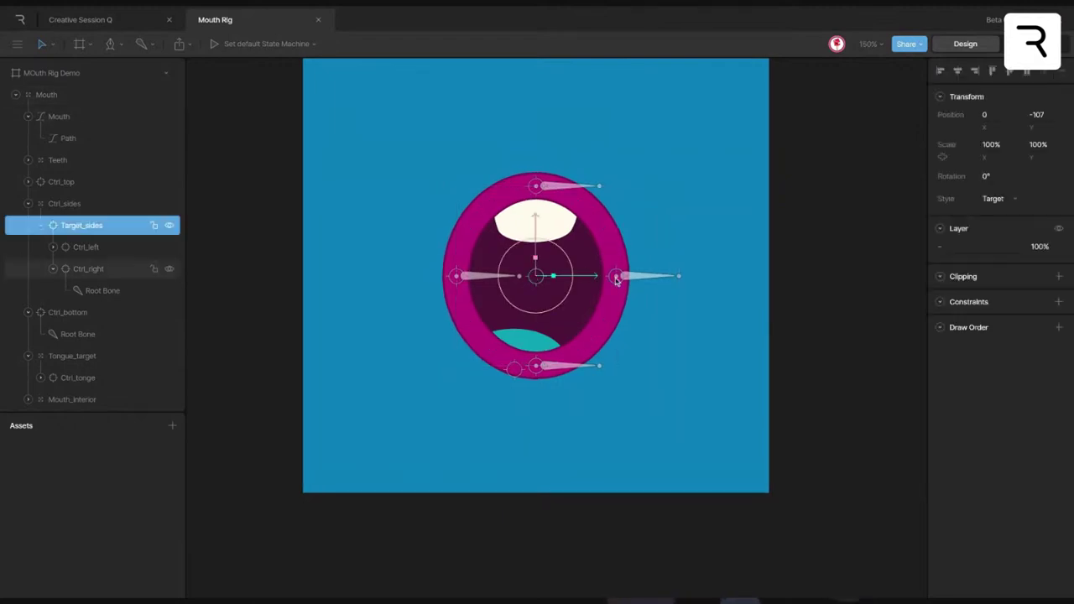
pyautogui.press('t')
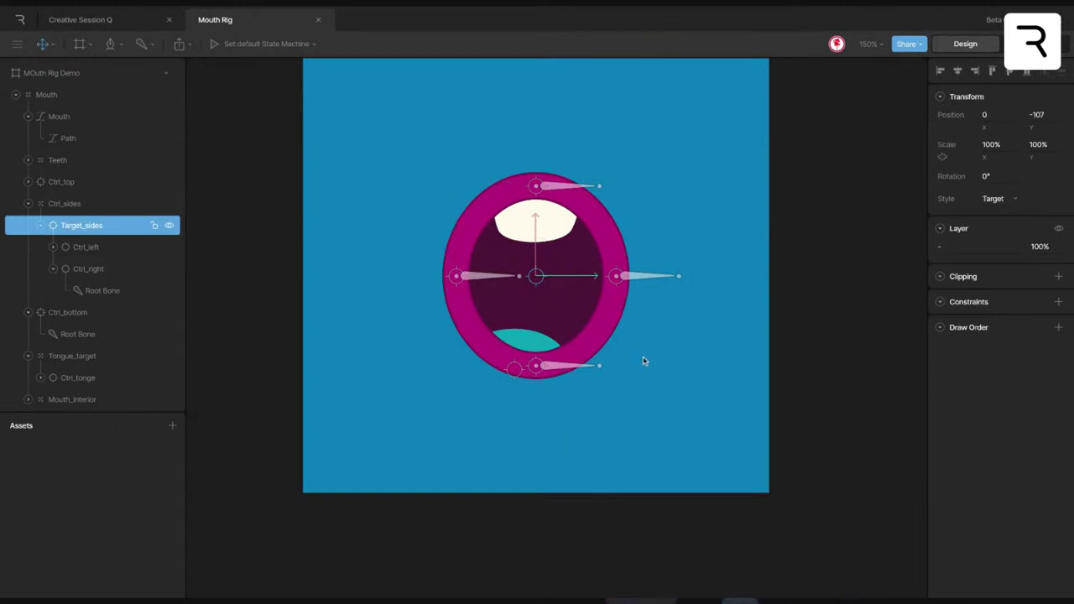
pyautogui.moveTo(645, 360); pyautogui.dragTo(650, 341)
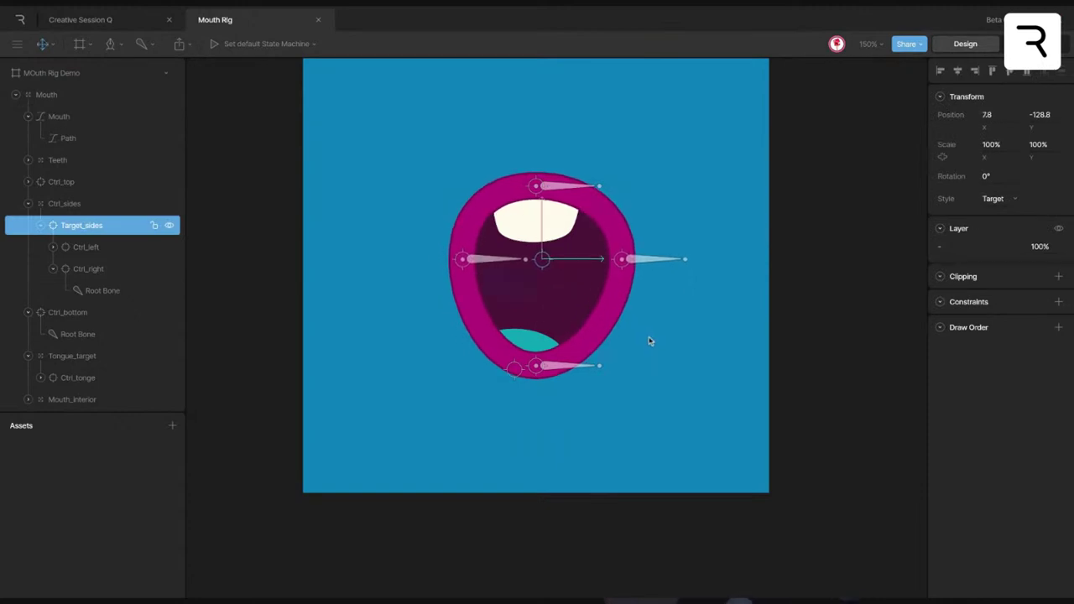
pyautogui.hotkey('ctrl', 'z')
pyautogui.click(645, 351)
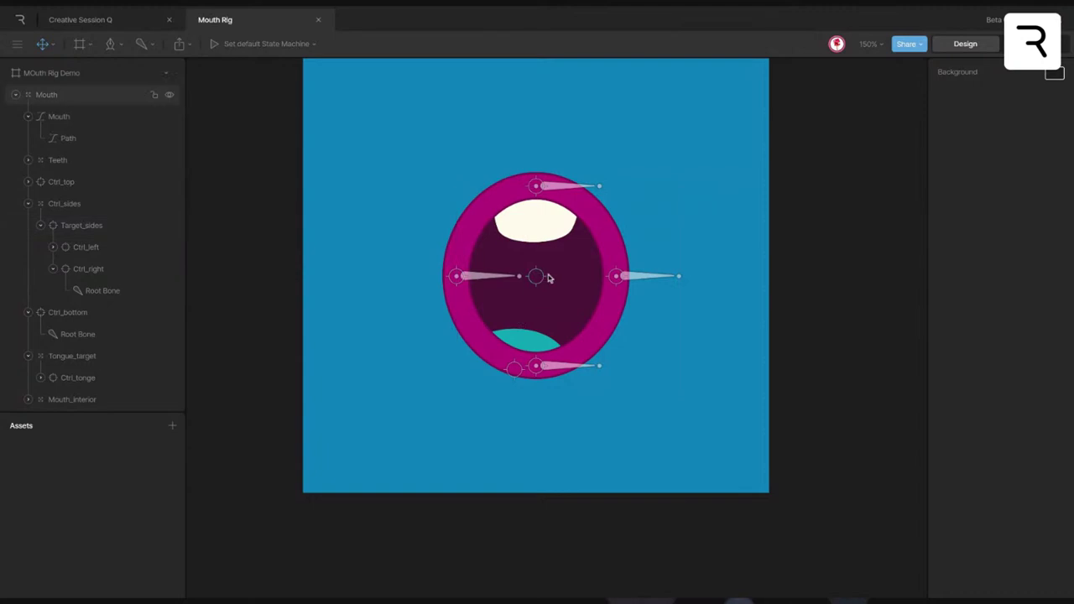
# Try moving the mouth rig's Ctrl_bottom control vertically, undo the moves, and select the control again.
pyautogui.moveTo(535, 367); pyautogui.dragTo(535, 310)
pyautogui.hotkey('ctrl', 'z')
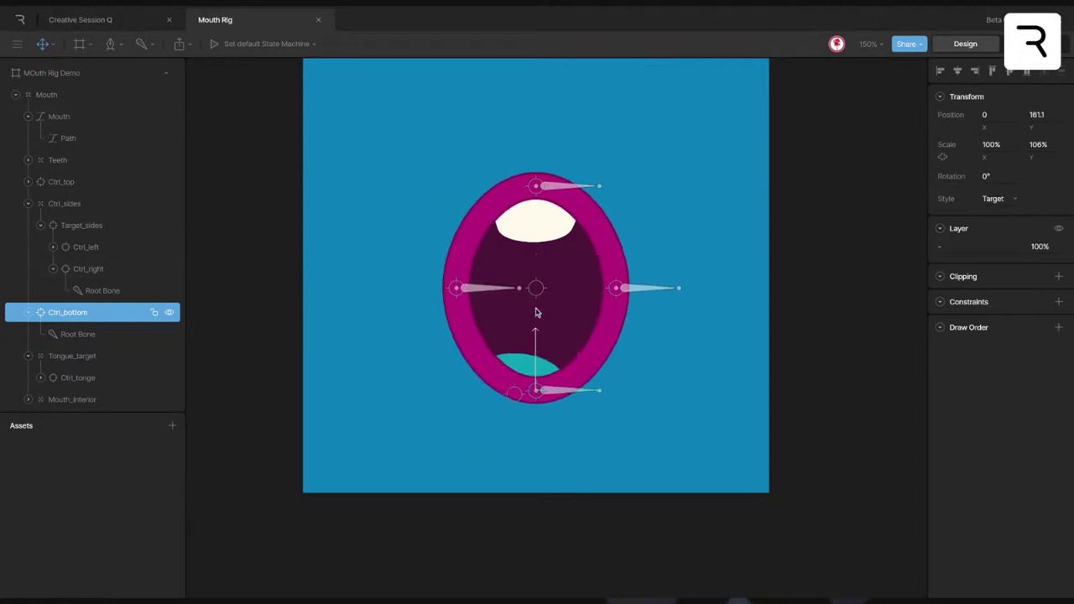
pyautogui.hotkey('ctrl', 'z')
pyautogui.click(605, 414)
pyautogui.click(541, 369)
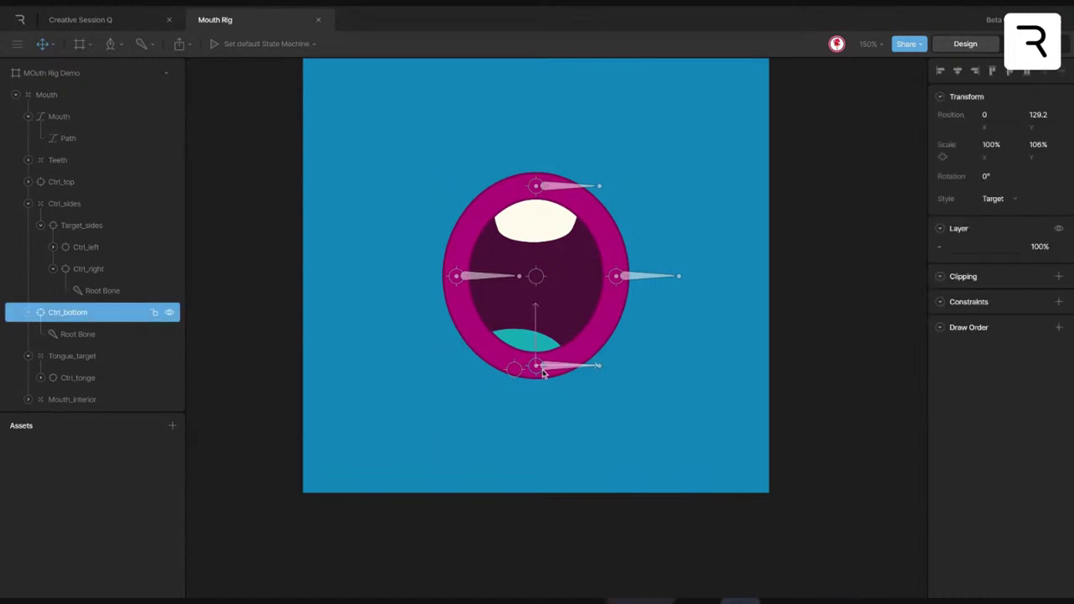
# Try adjusting the scale of the mouth rig's Ctrl_bottom control, and undo the change.
pyautogui.press('v')
pyautogui.moveTo(553, 367)
pyautogui.mouseDown()
pyautogui.moveTo(564, 367)
pyautogui.moveTo(549, 366)
pyautogui.mouseUp()
pyautogui.hotkey('ctrl', 'z')
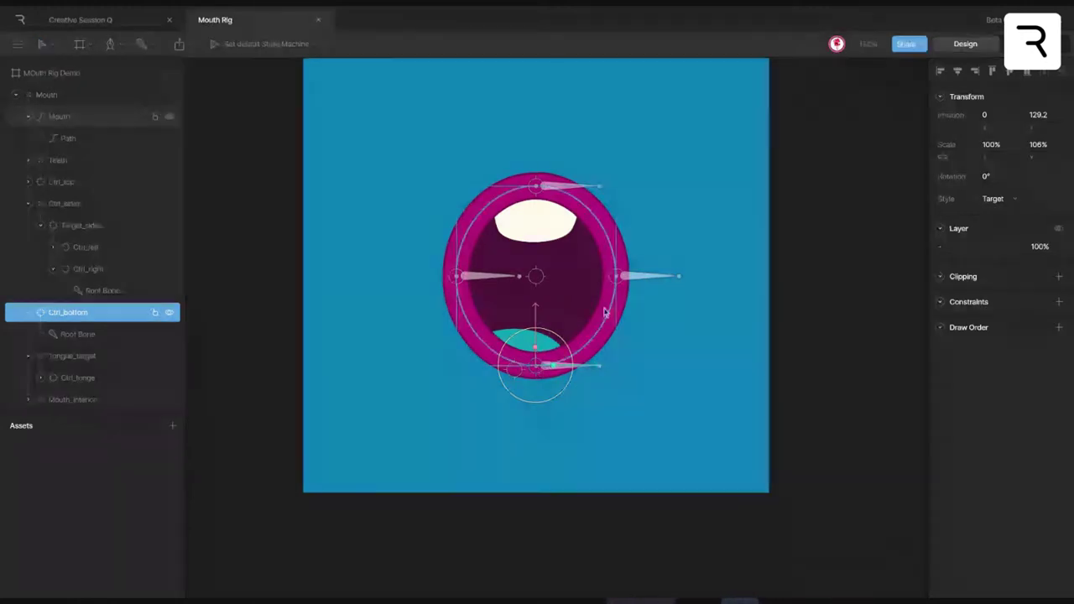
# Inspect the constraints on the Ctrl_top, Ctrl_left and Ctrl_right controls of the mouth rig.
pyautogui.click(619, 286)
pyautogui.click(539, 186)
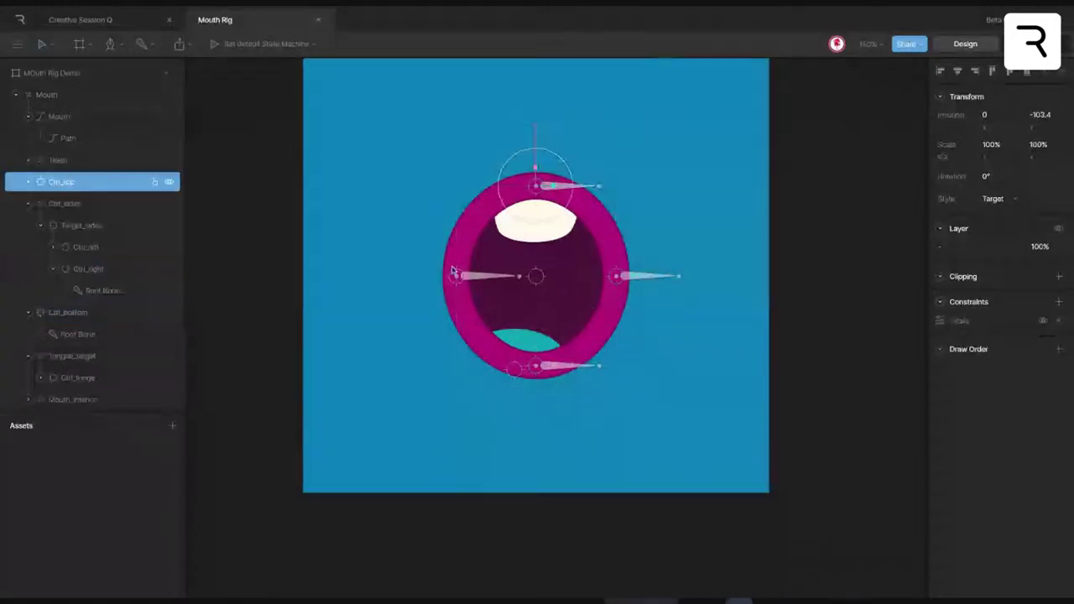
pyautogui.click(454, 273)
pyautogui.click(611, 276)
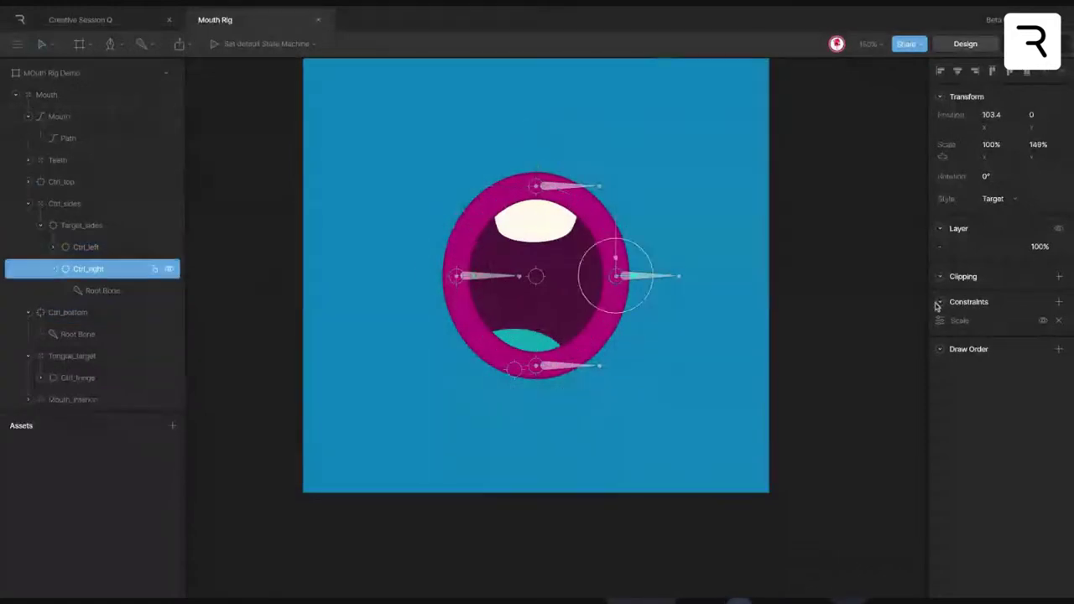
# Try scaling the Ctrl_bottom control horizontally to 143%, and undo the change.
pyautogui.click(536, 368)
pyautogui.moveTo(553, 366); pyautogui.dragTo(564, 366)
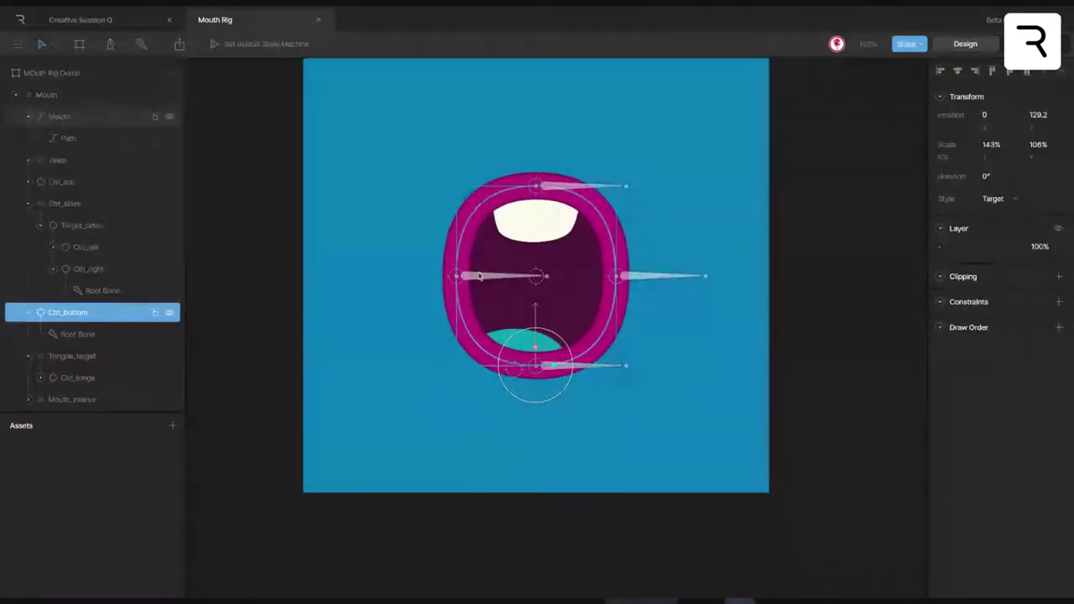
pyautogui.hotkey('ctrl', 'z')
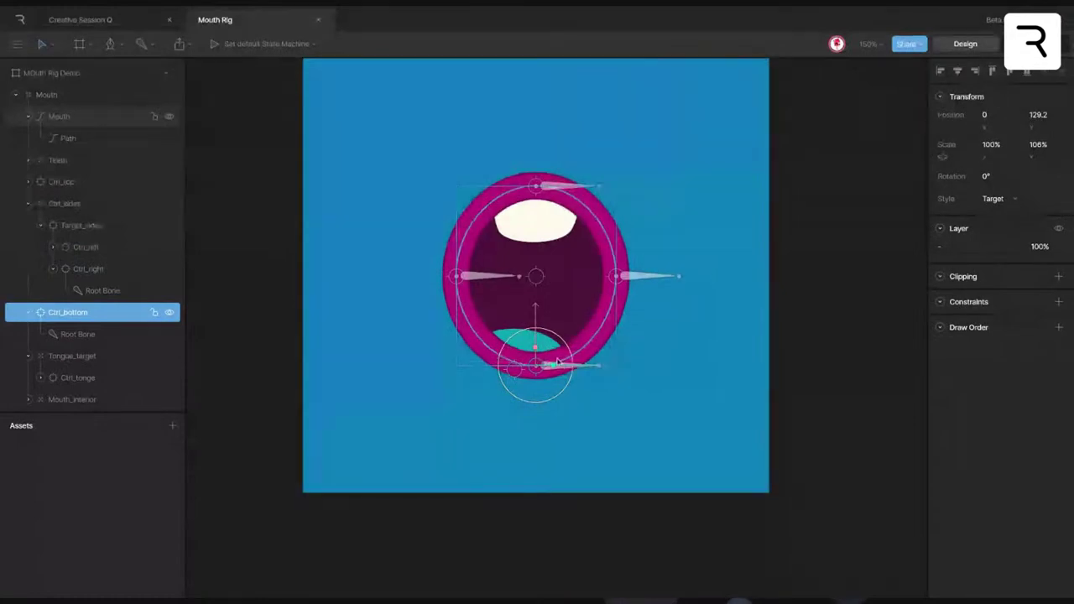
# Try scaling the root bone of Ctrl_right vertically, and undo the change.
pyautogui.click(639, 278)
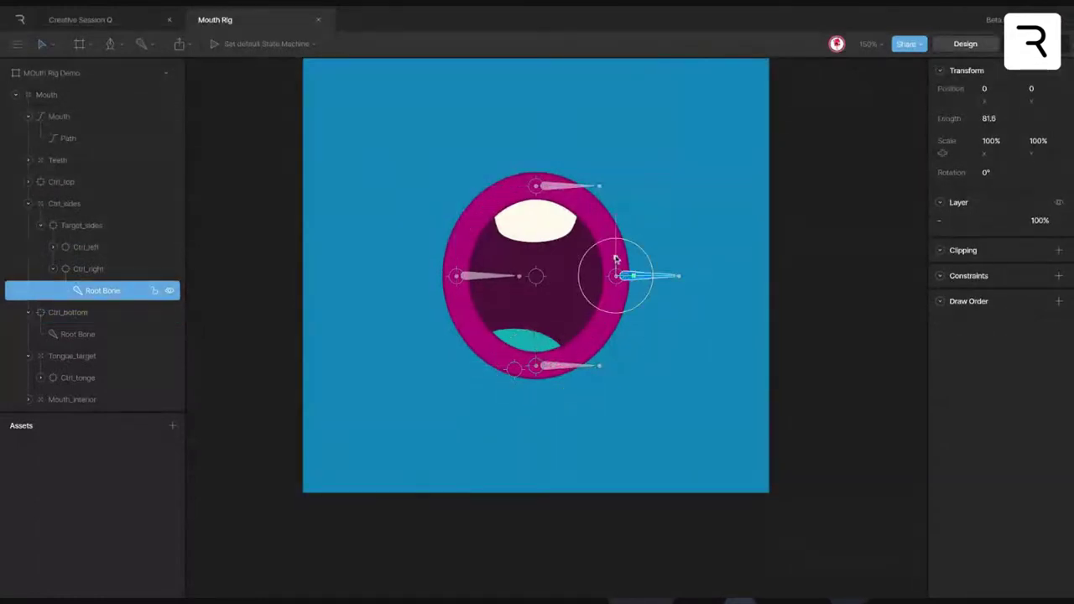
pyautogui.moveTo(615, 259); pyautogui.dragTo(633, 222)
pyautogui.hotkey('ctrl', 'z')
# Inspect how the Mouth path's vertices are weighted to its four bound root bones, and leave path editing.
pyautogui.click(592, 333)
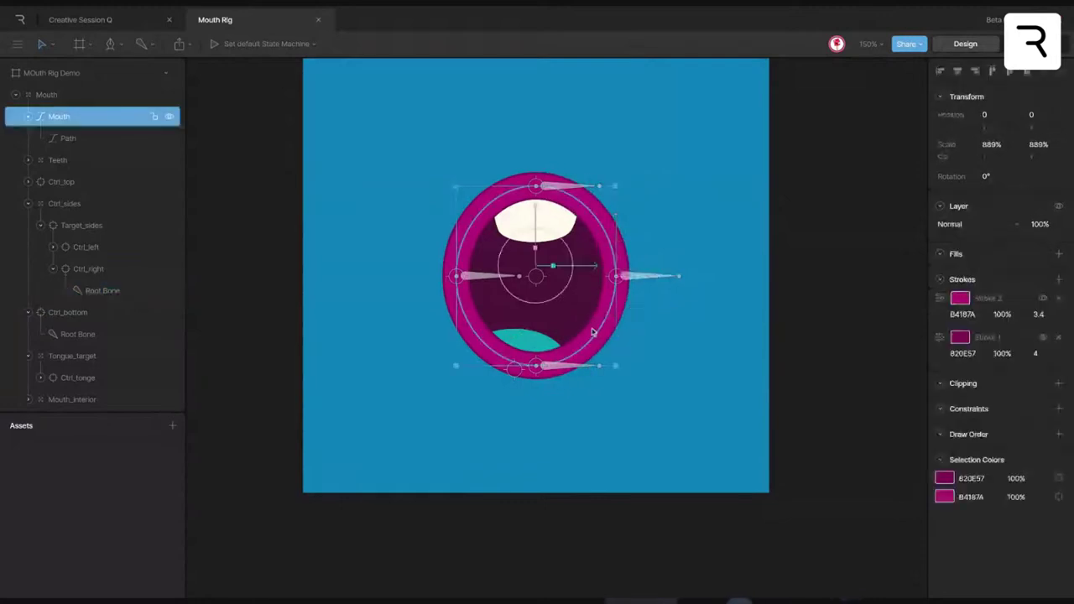
pyautogui.doubleClick(591, 333)
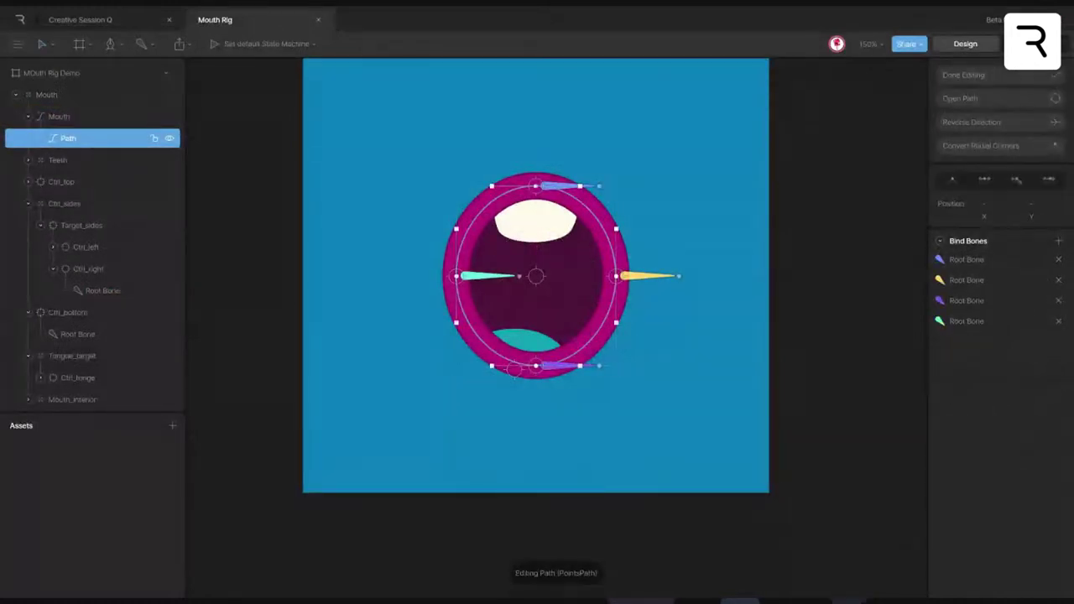
pyautogui.click(967, 260)
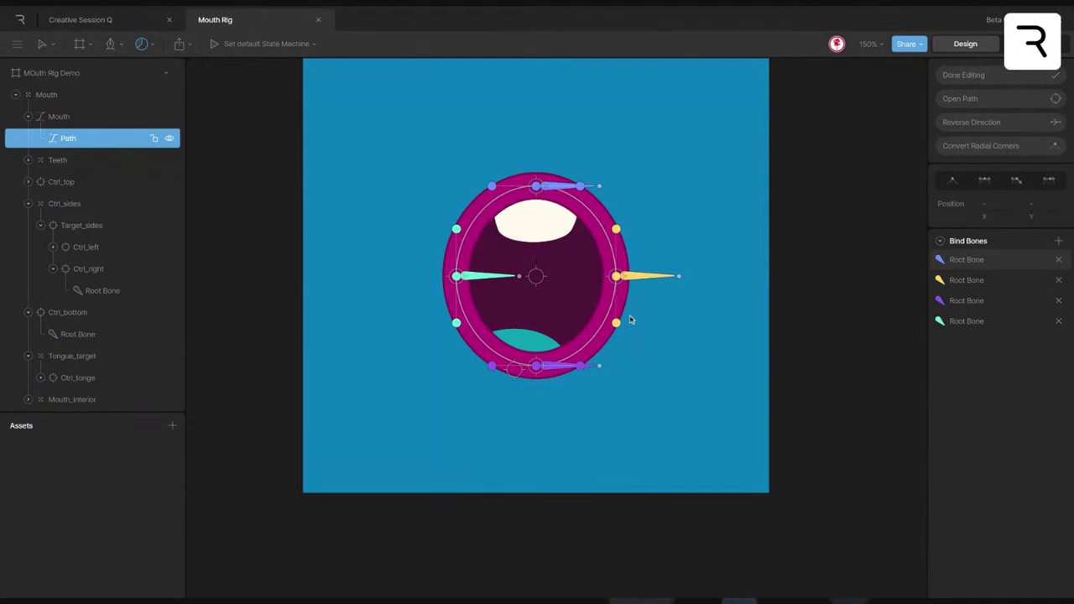
pyautogui.click(647, 338)
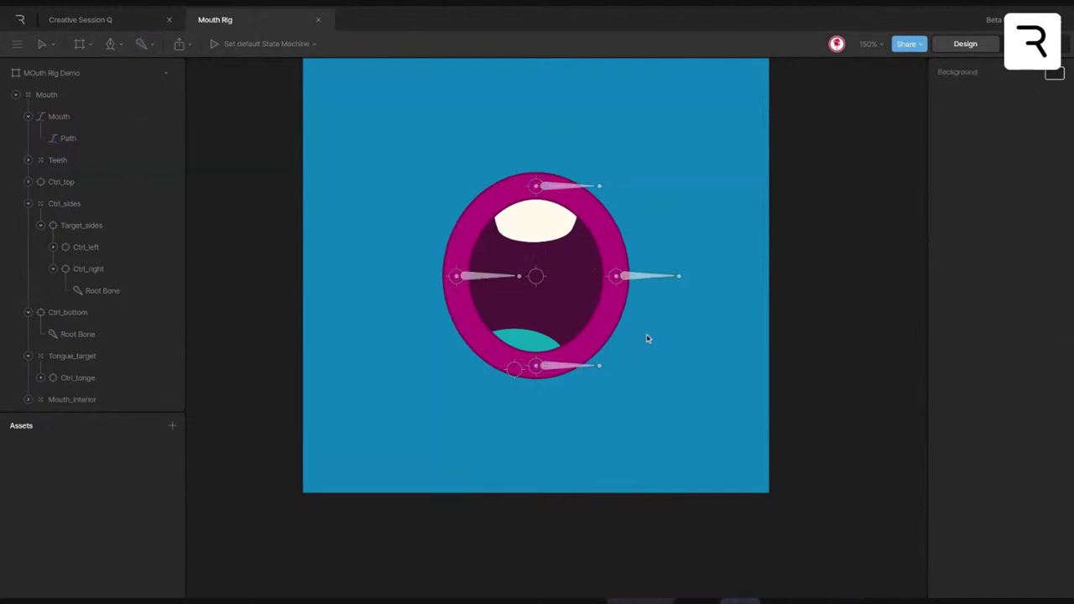
# Switch to animate mode and play the Test animation from its first frame, pausing and resuming playback.
pyautogui.press('Tab')
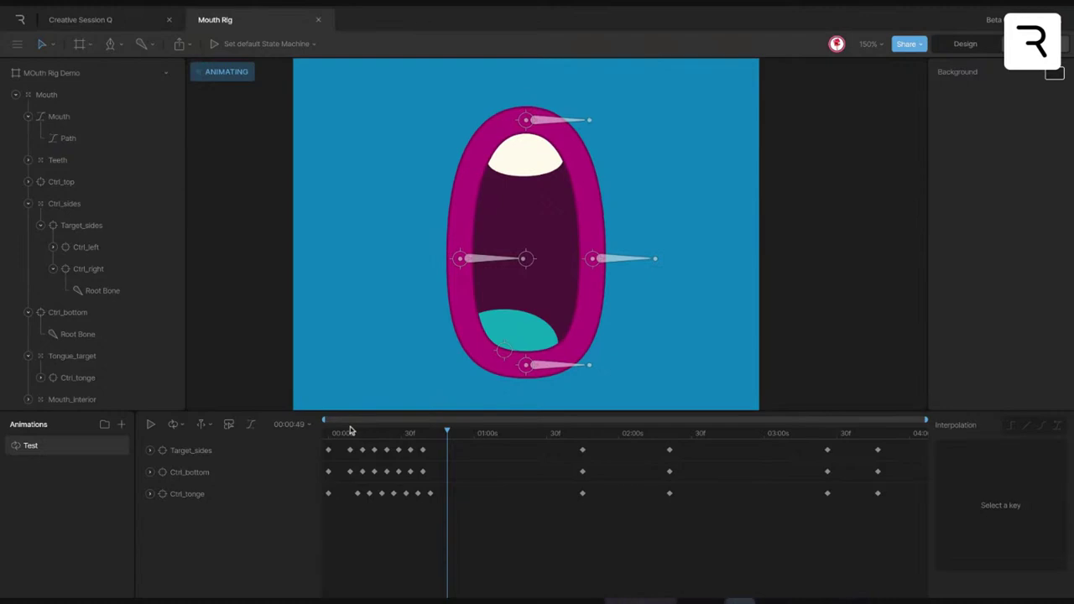
pyautogui.moveTo(361, 433); pyautogui.dragTo(302, 441)
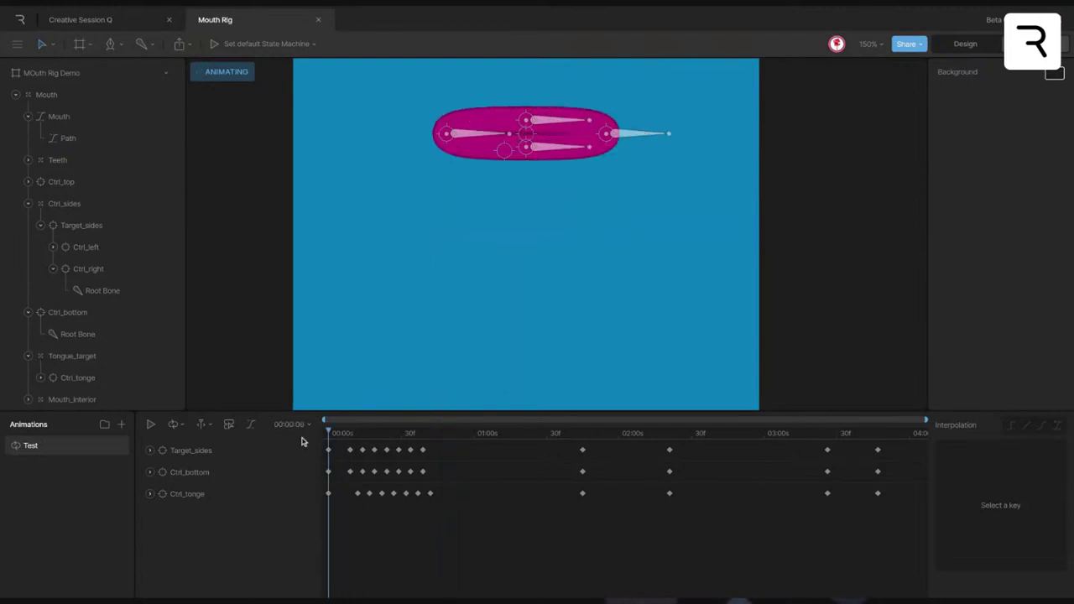
pyautogui.press('space')
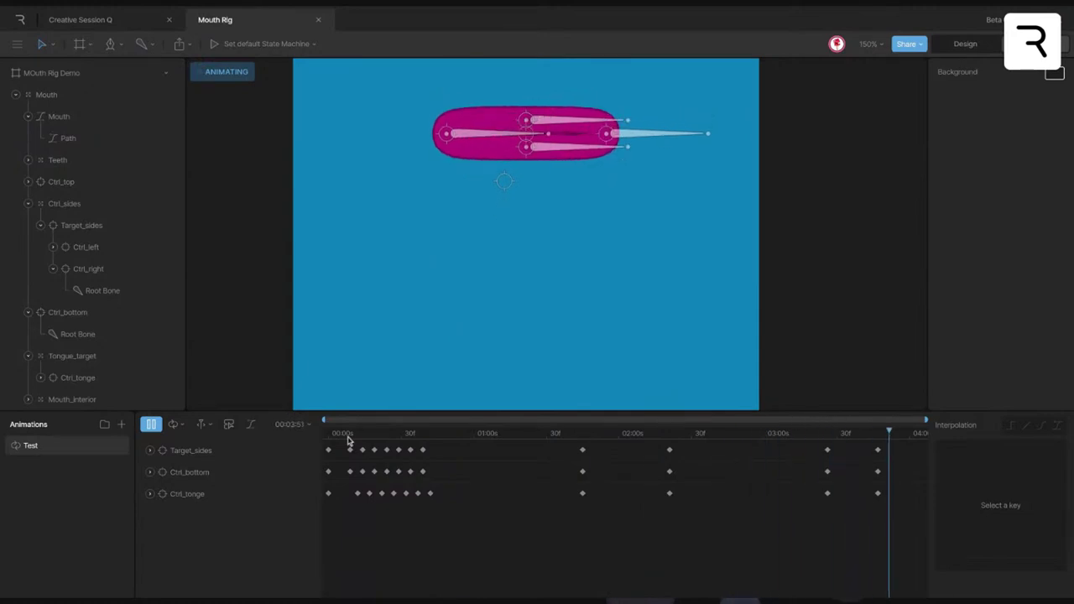
pyautogui.press('space')
pyautogui.press('space')
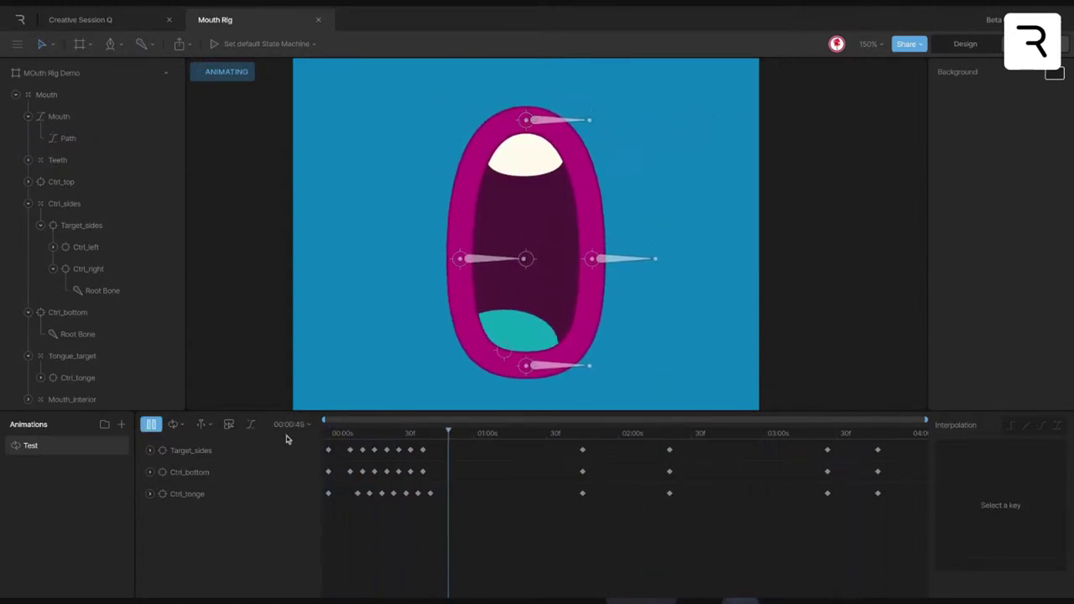
pyautogui.press('space')
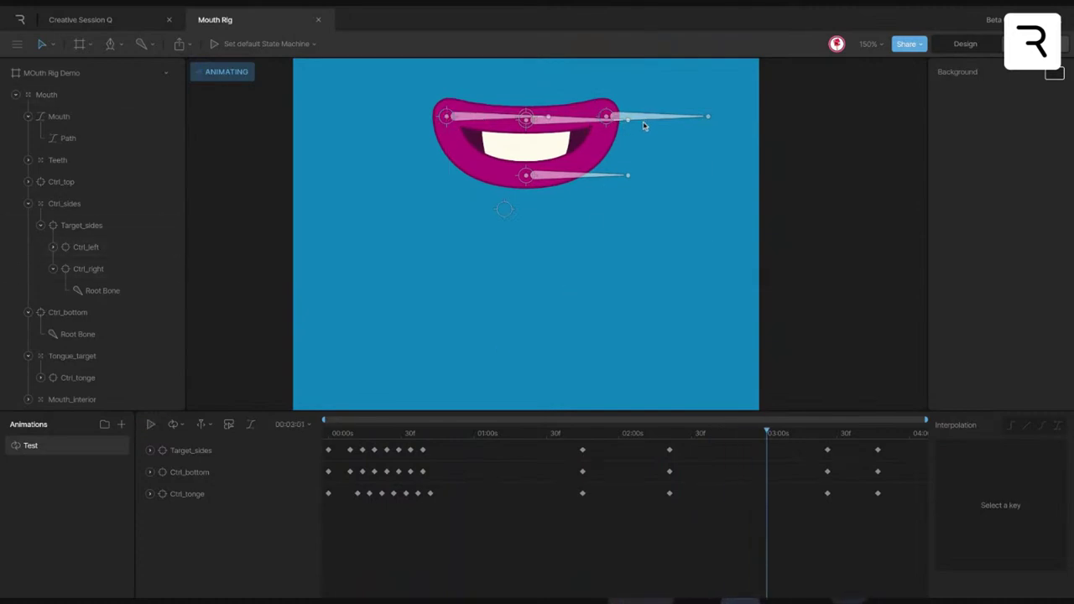
pyautogui.press('space')
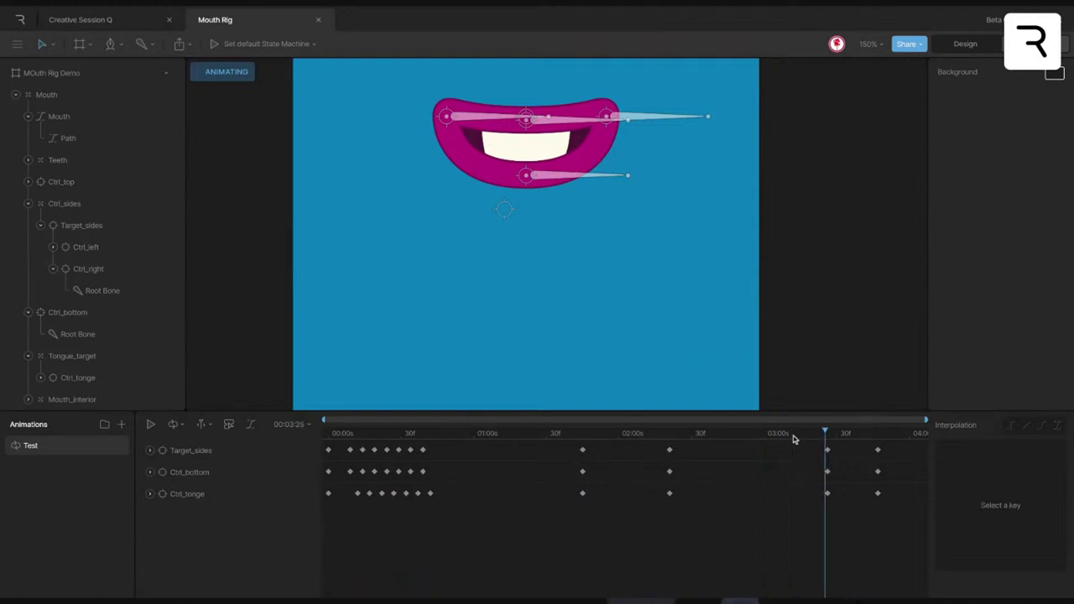
# Scrub back and forth through the Test animation's mouth shapes, return to frame 0, and switch back to design mode.
pyautogui.moveTo(793, 439); pyautogui.dragTo(418, 407)
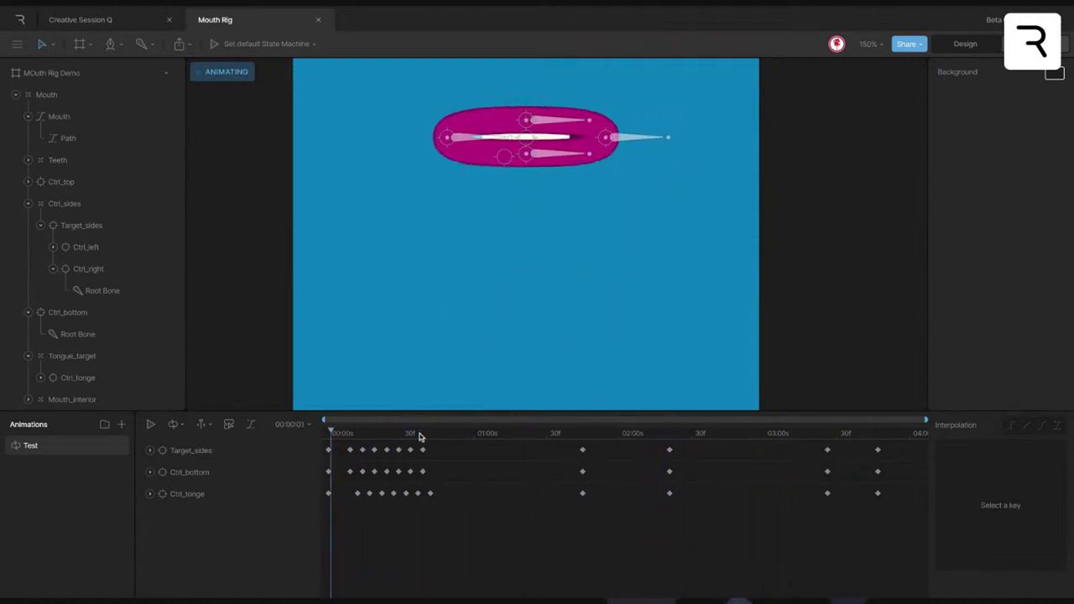
pyautogui.moveTo(419, 436); pyautogui.dragTo(615, 437)
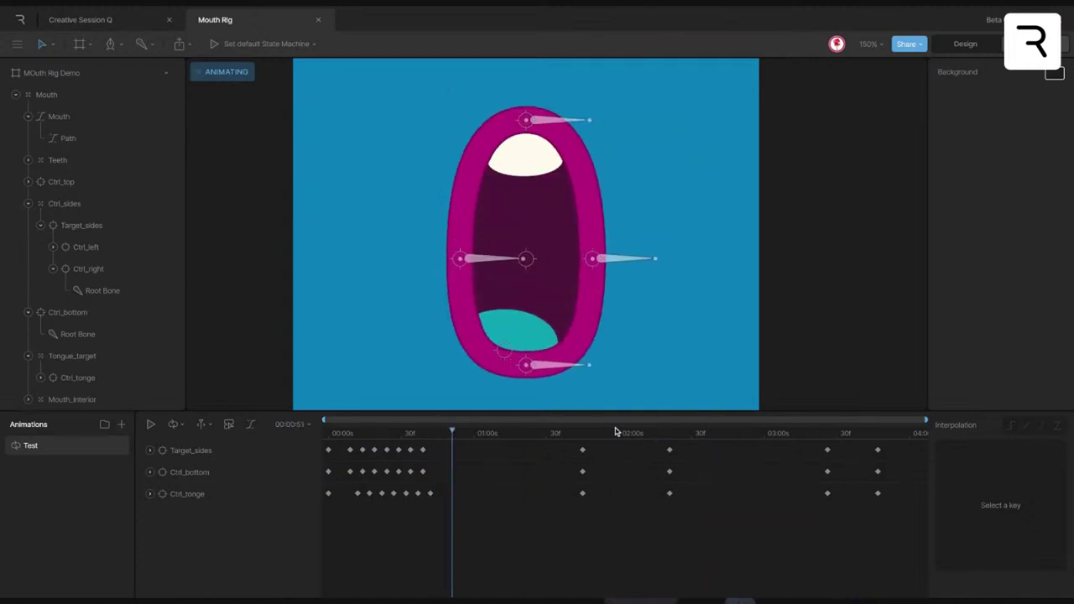
pyautogui.moveTo(616, 433); pyautogui.dragTo(328, 433)
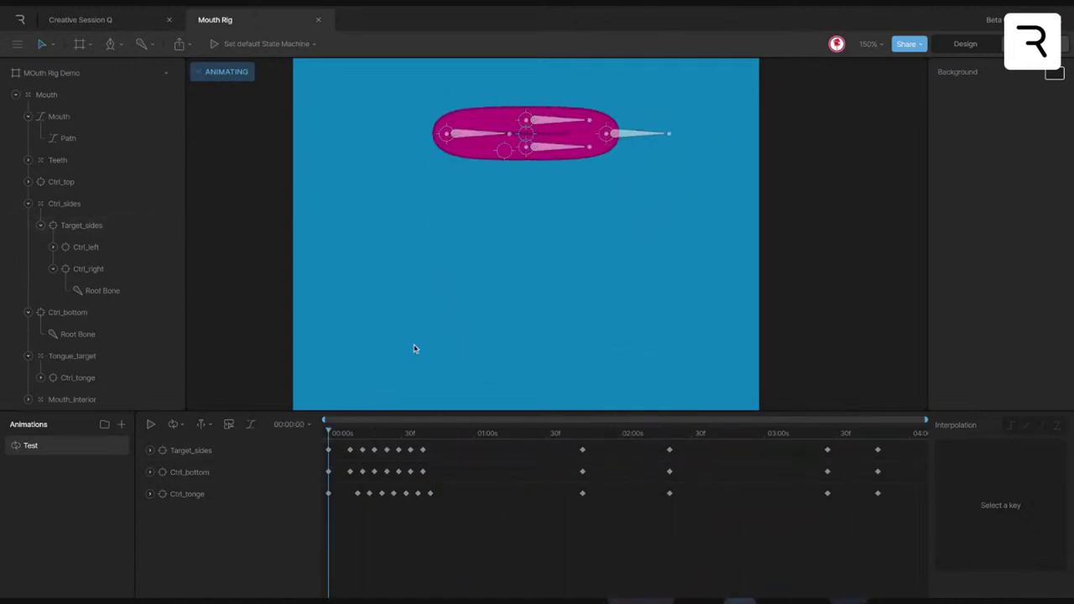
pyautogui.press('Tab')
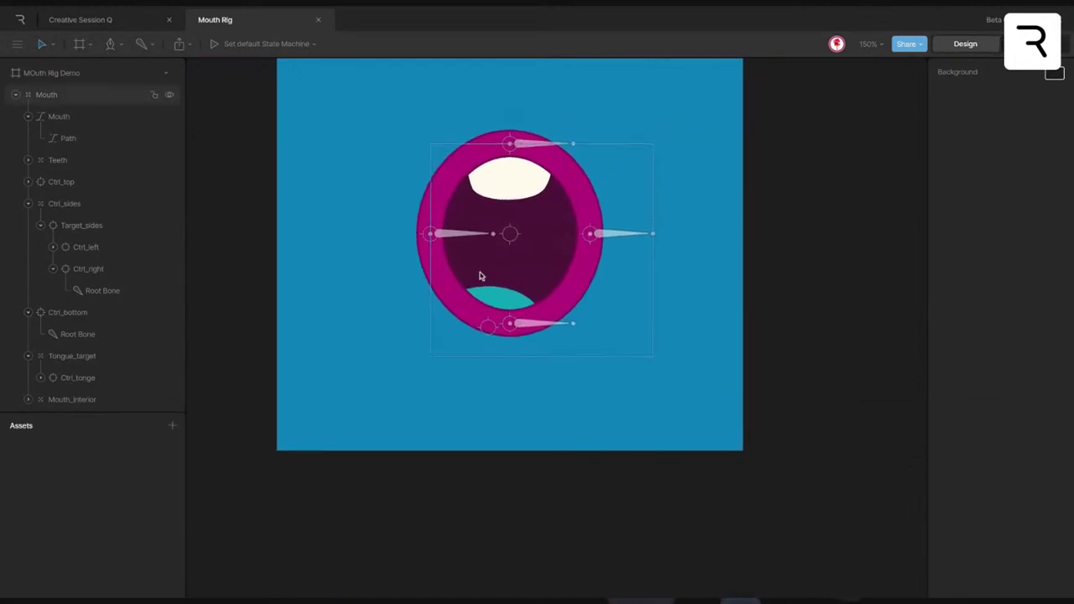
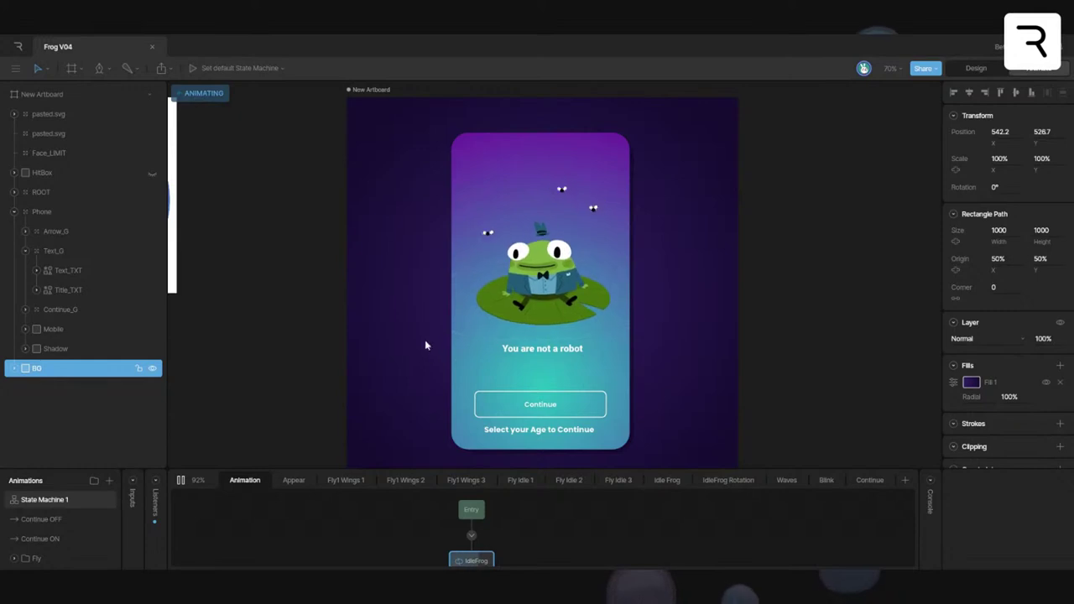
# Test the interaction of the running State Machine 1 at several spots around the frog in Frog V04.
pyautogui.click(619, 353)
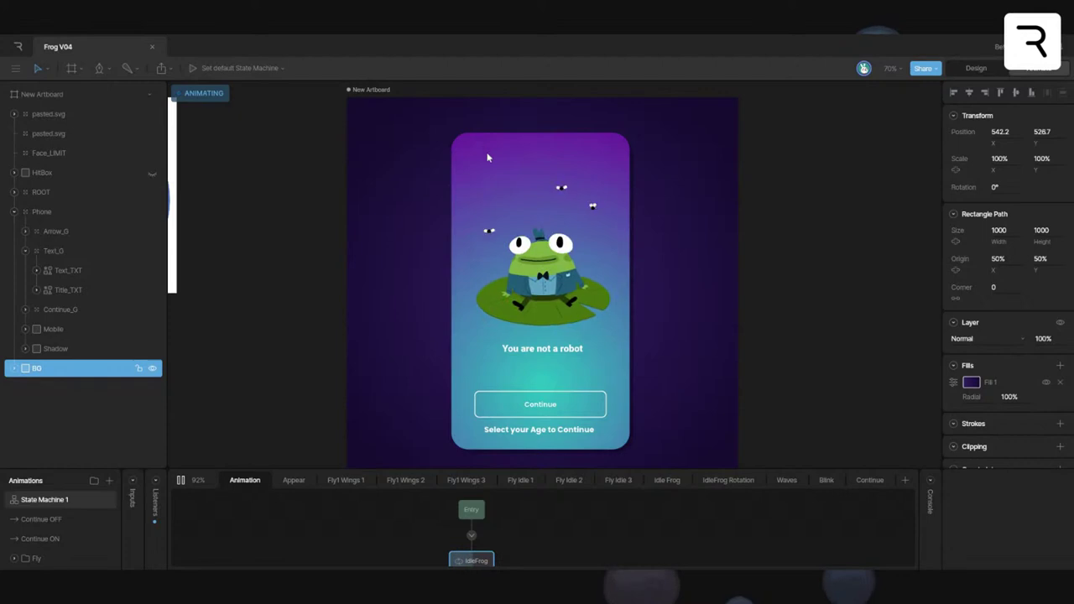
pyautogui.click(480, 314)
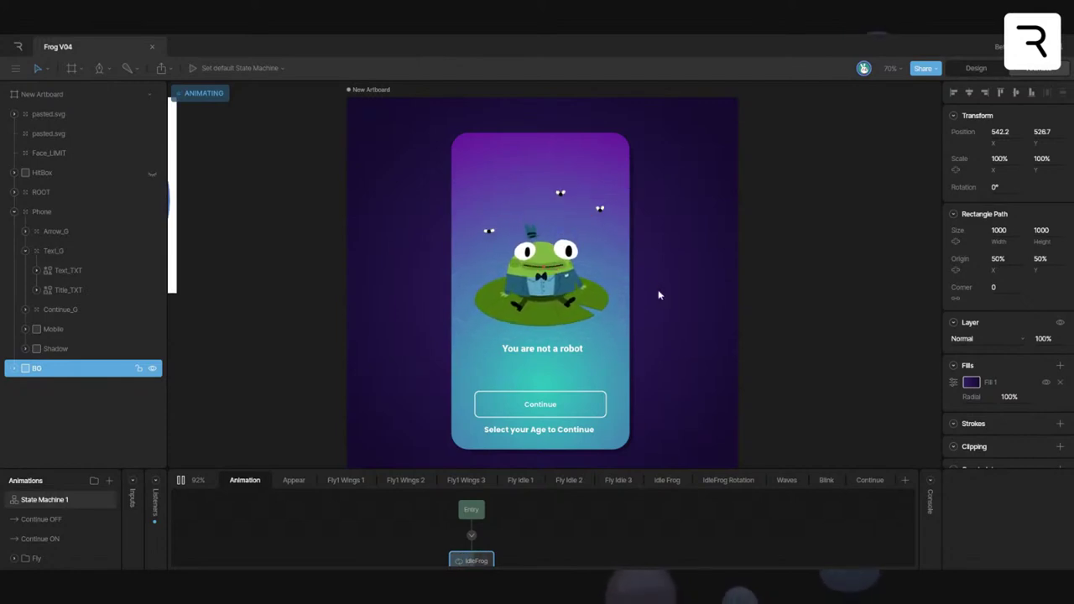
pyautogui.click(624, 372)
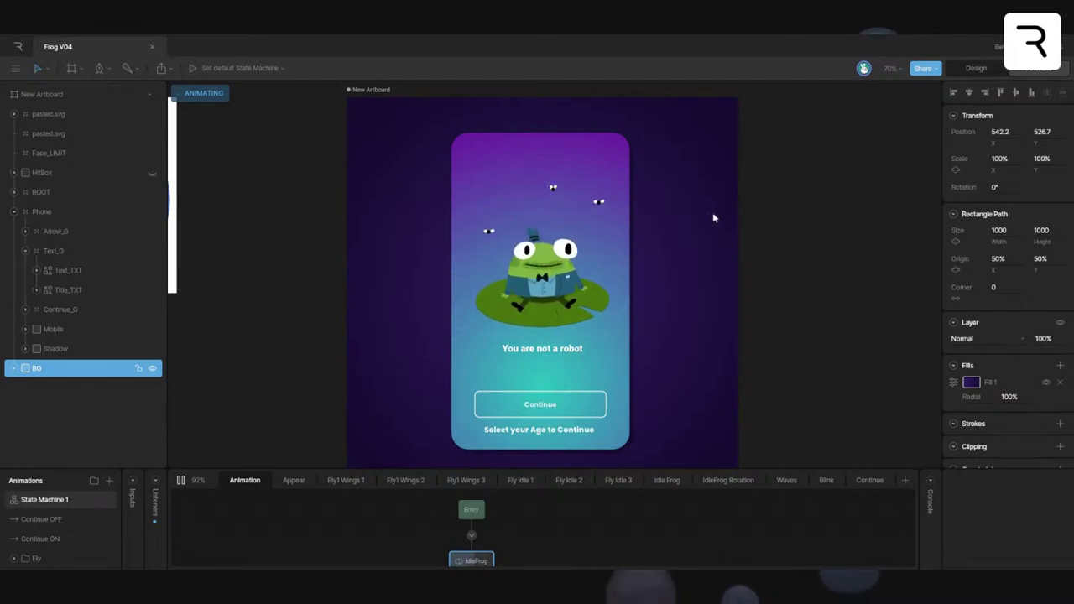
# Enlarge the frog artboard to 120% in design mode, and replay State Machine 1 in animate mode to check the tongue.
pyautogui.click(976, 68)
pyautogui.click(890, 68)
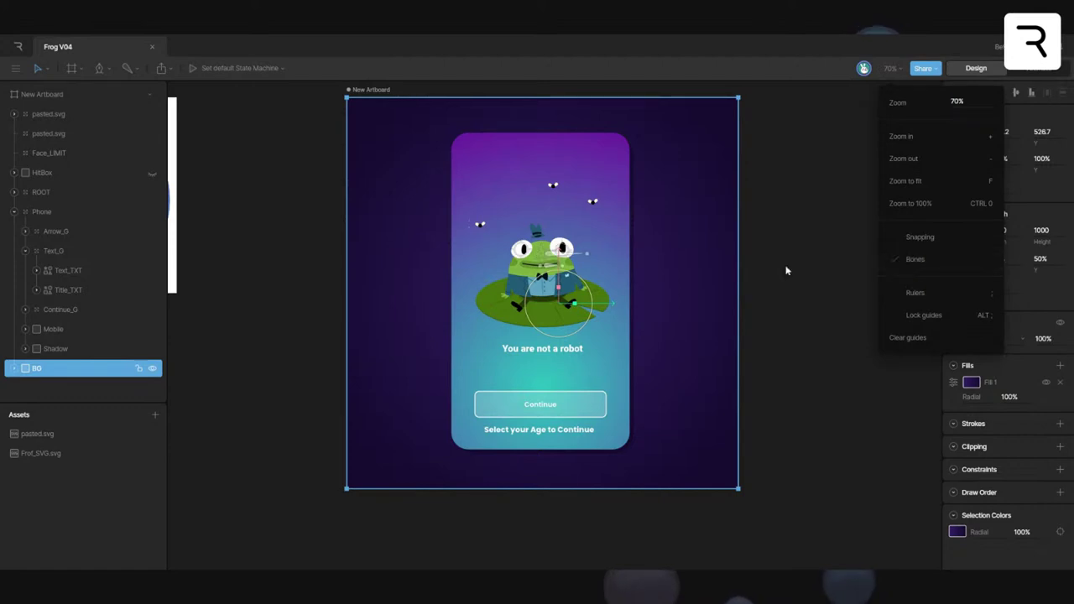
pyautogui.scroll(5, 572, 270)
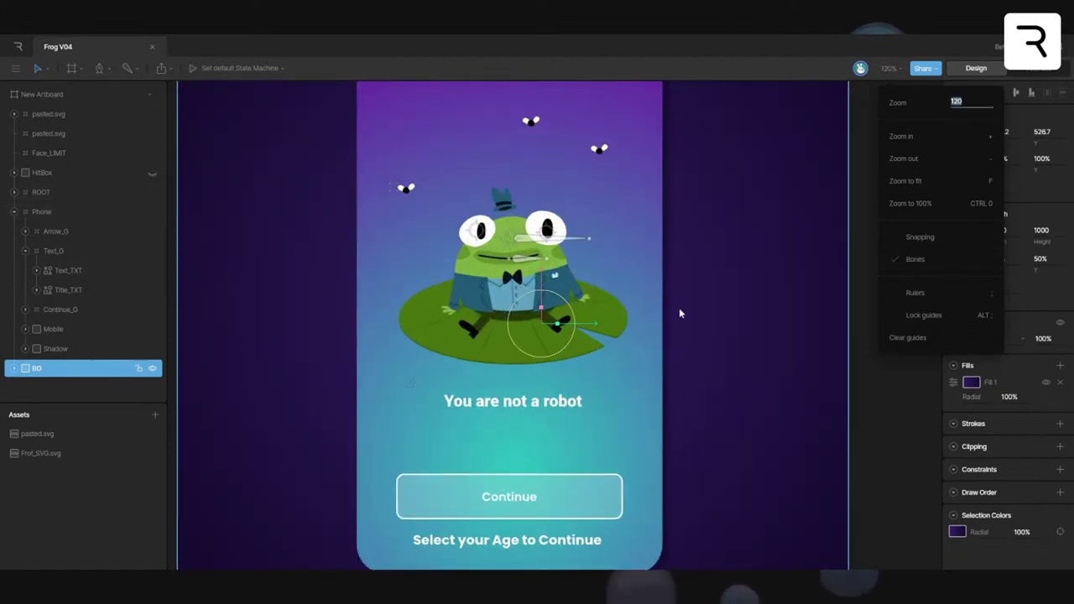
pyautogui.click(864, 220)
pyautogui.press('Tab')
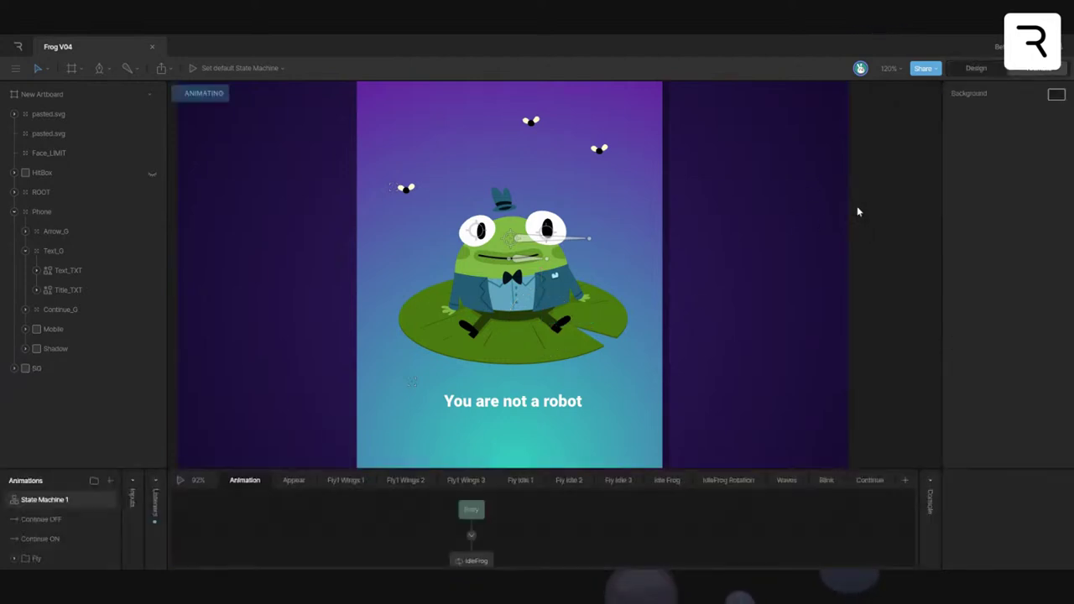
pyautogui.press('space')
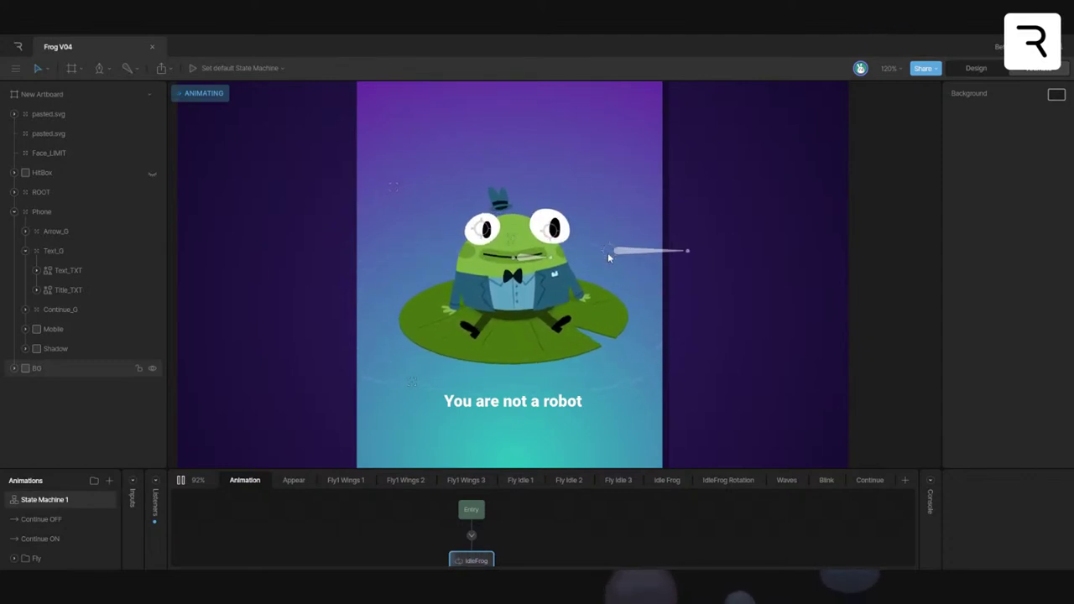
pyautogui.press('space')
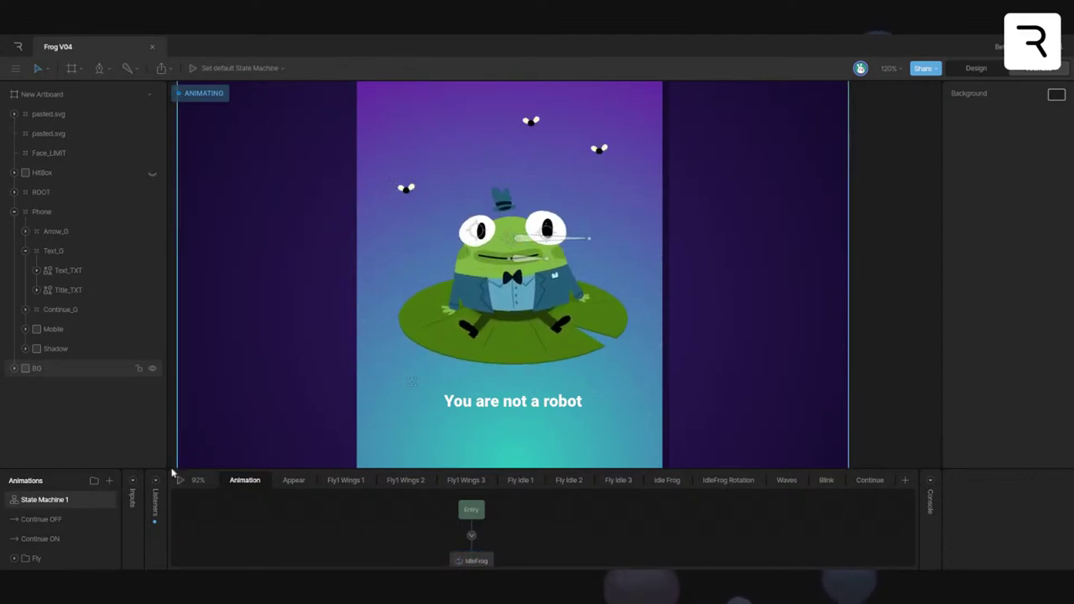
# Enlarge the animation area, play the Shoot animation with the frog at 190% zoom, and move the playhead to frame 6.
pyautogui.moveTo(109, 462); pyautogui.dragTo(109, 349)
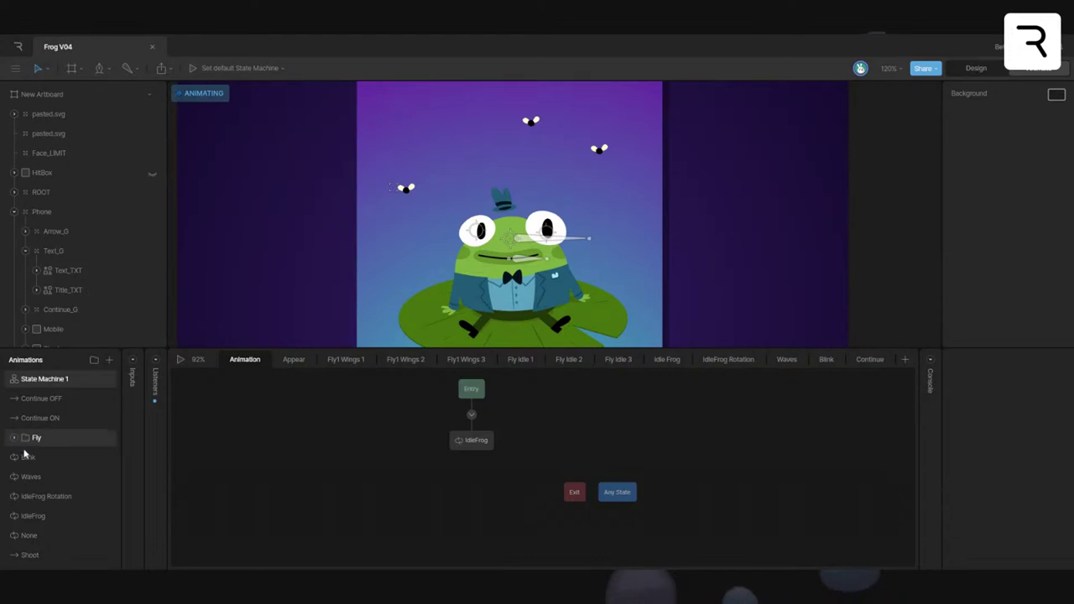
pyautogui.click(37, 558)
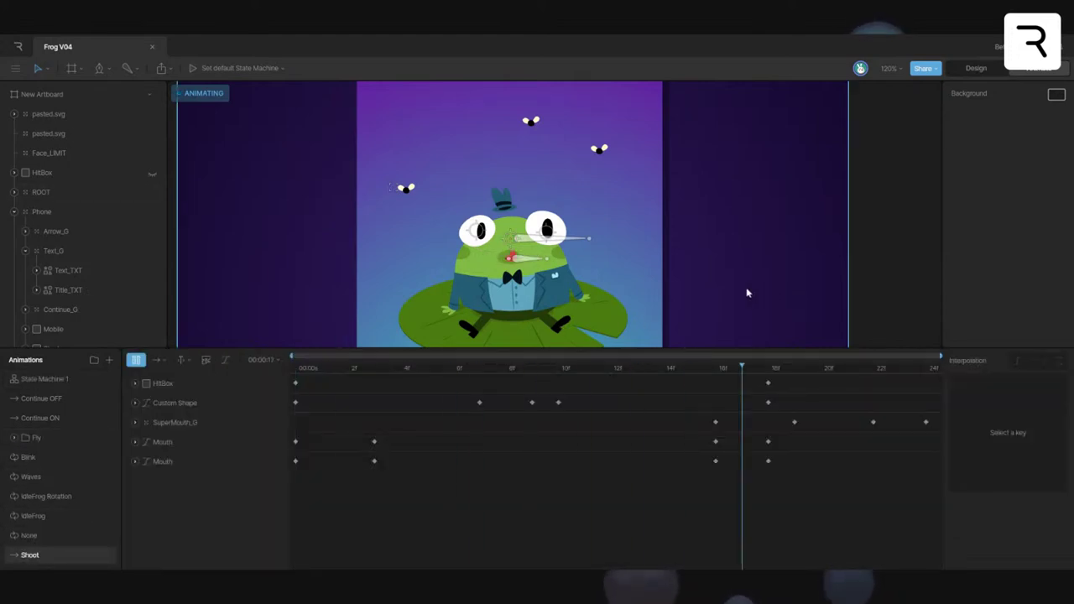
pyautogui.scroll(3, 523, 270)
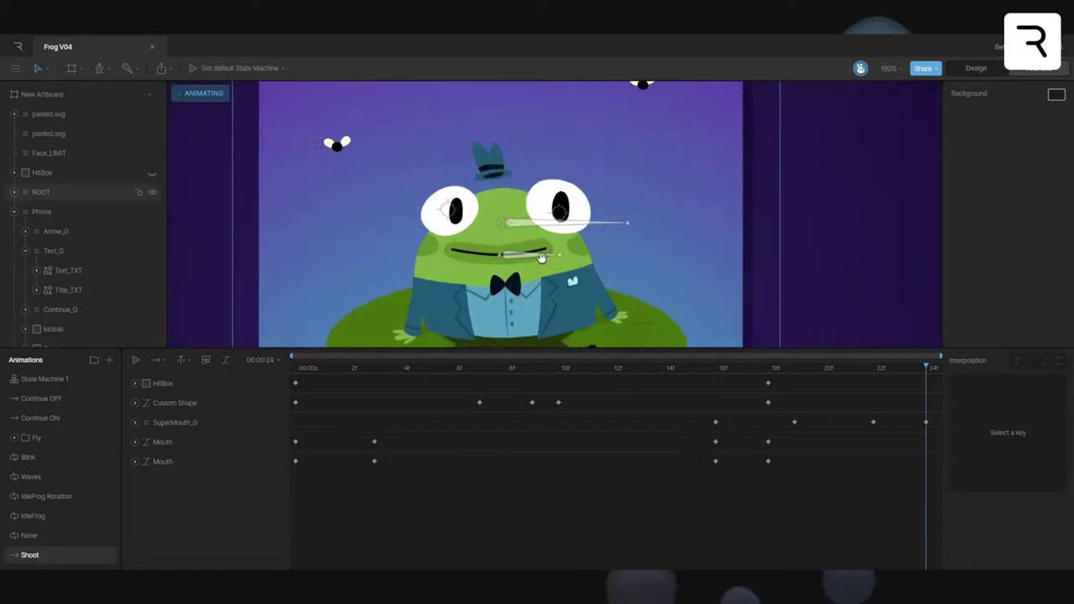
pyautogui.press('space')
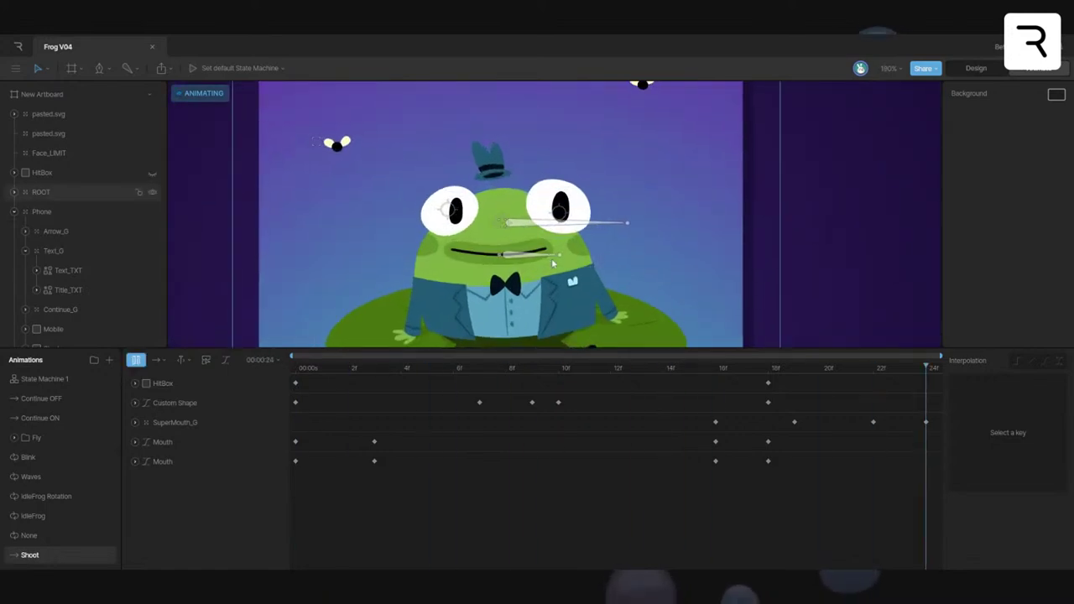
pyautogui.press('space')
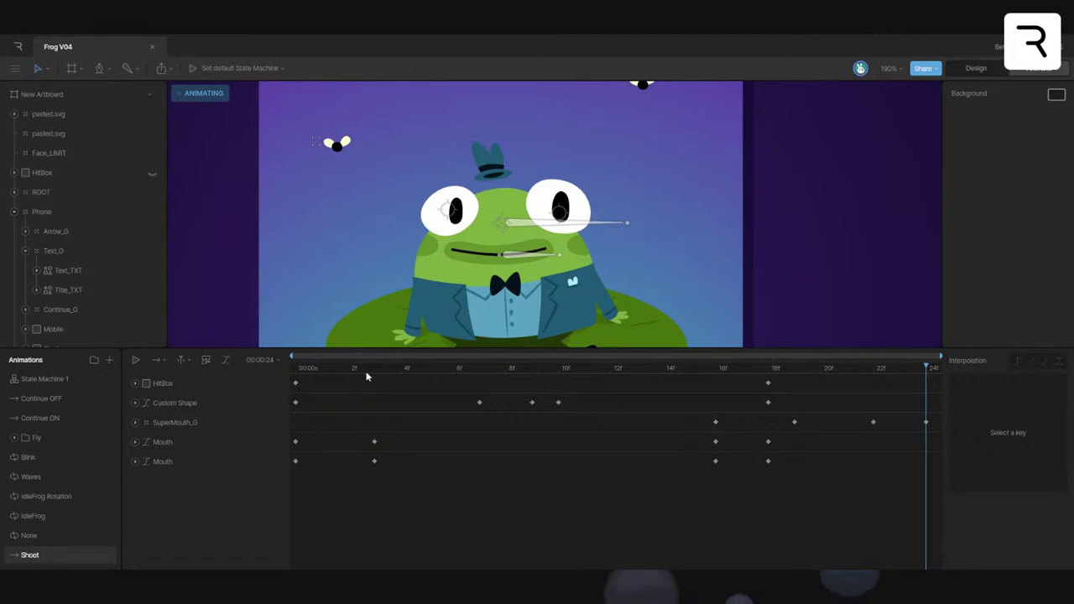
pyautogui.click(387, 370)
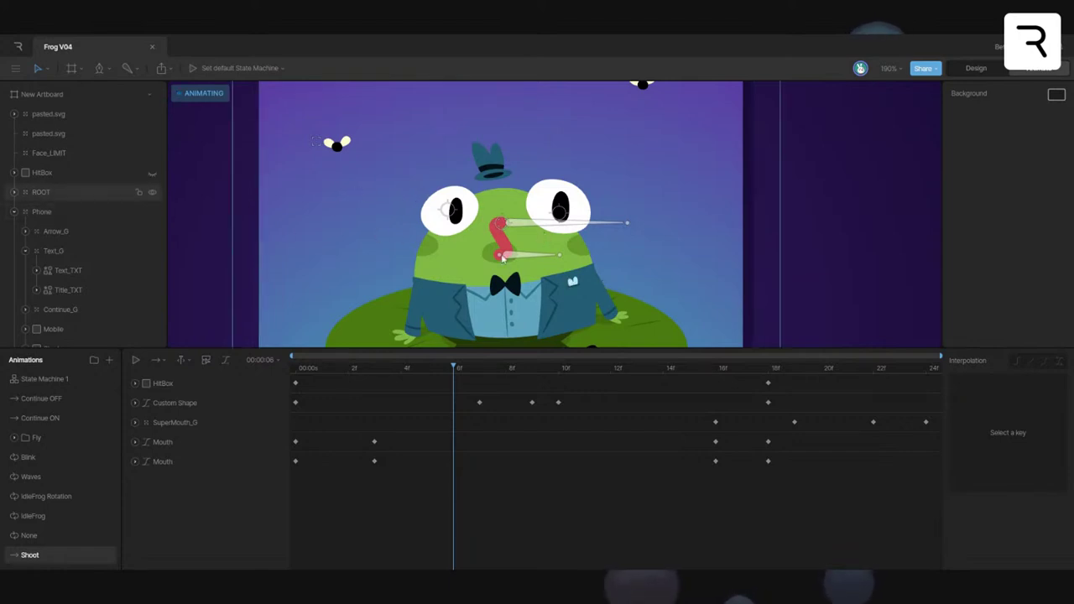
# Run State Machine 1 on the frog and test its eyes and tongue at several spots, including the flies above it.
pyautogui.scroll(-5, 537, 248)
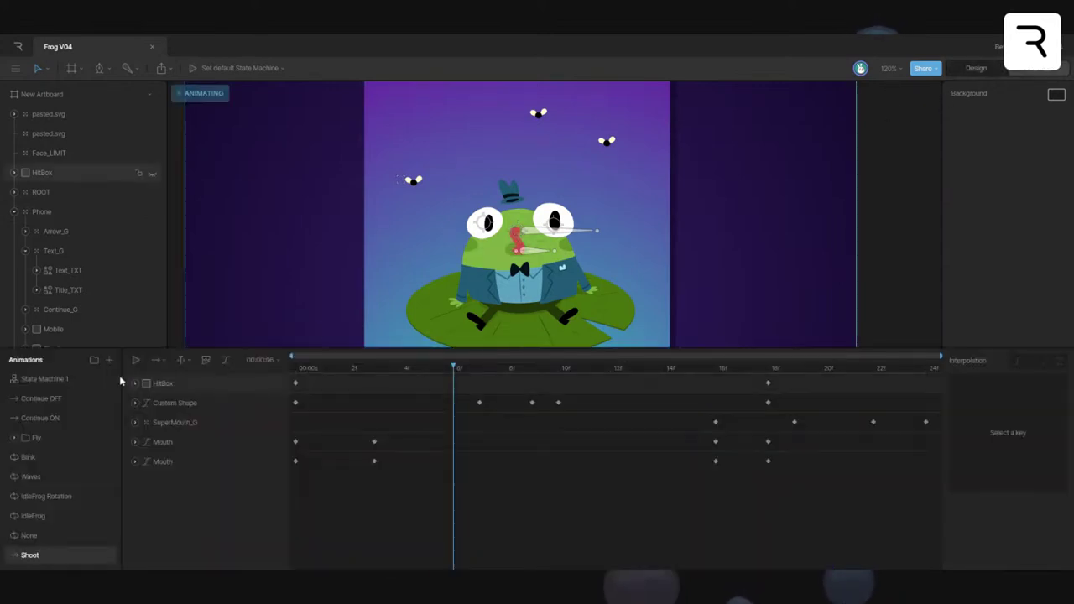
pyautogui.click(44, 380)
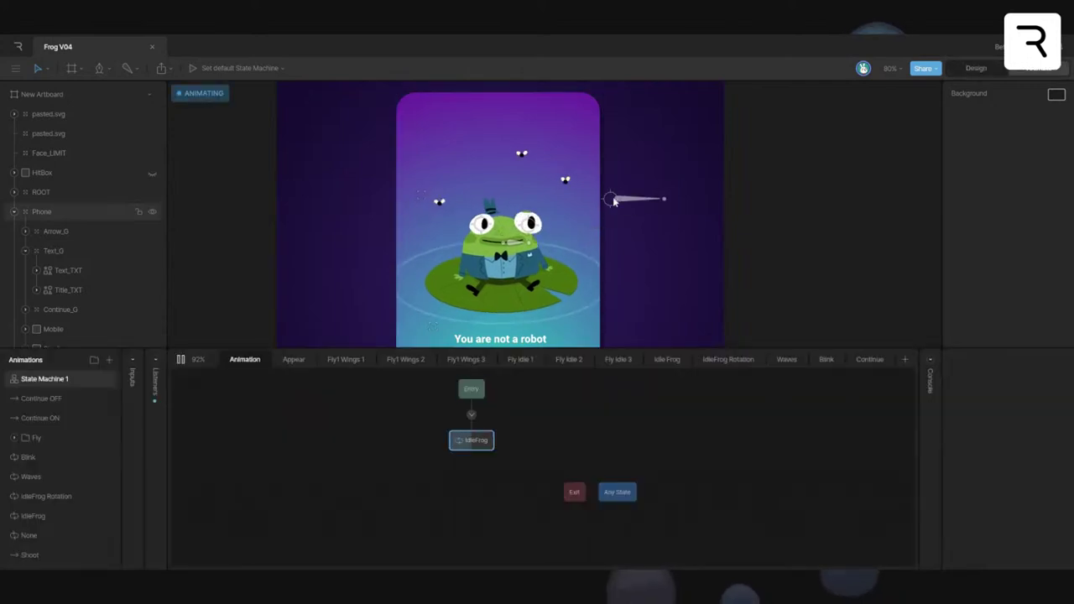
pyautogui.click(659, 252)
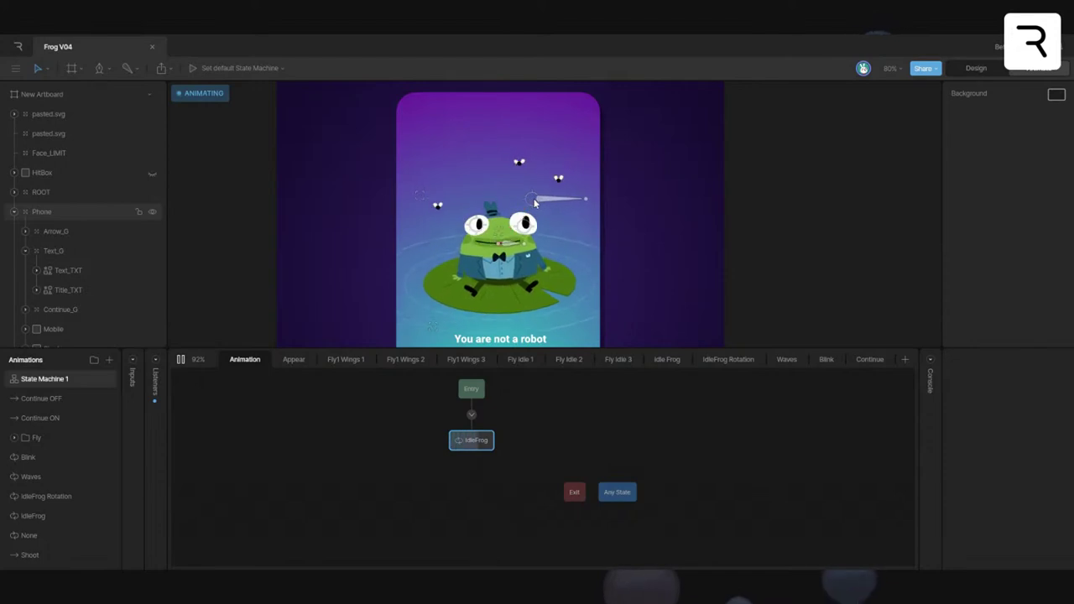
pyautogui.click(480, 175)
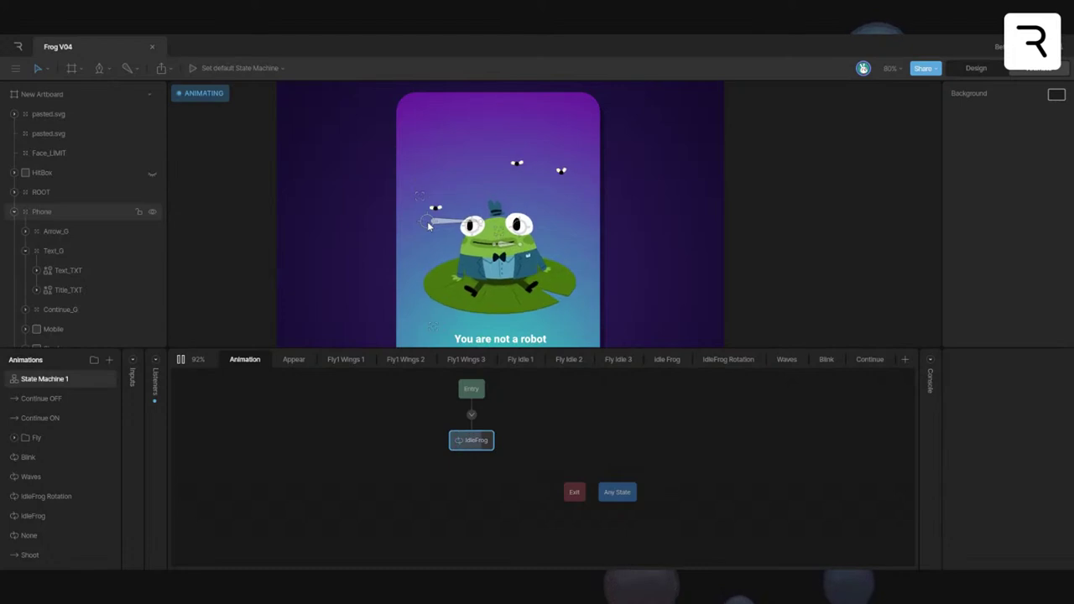
pyautogui.click(520, 164)
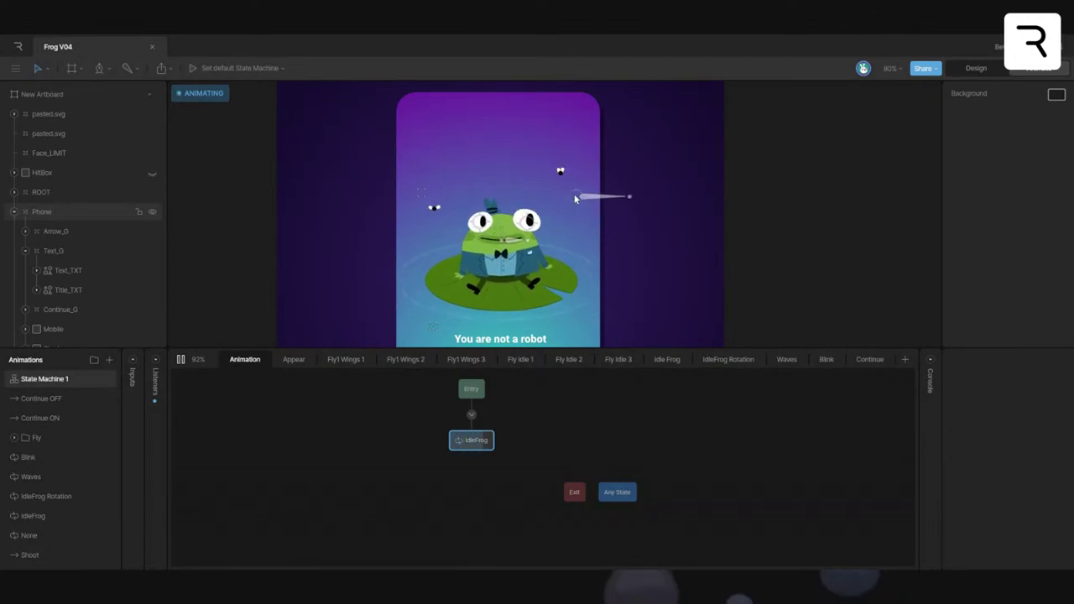
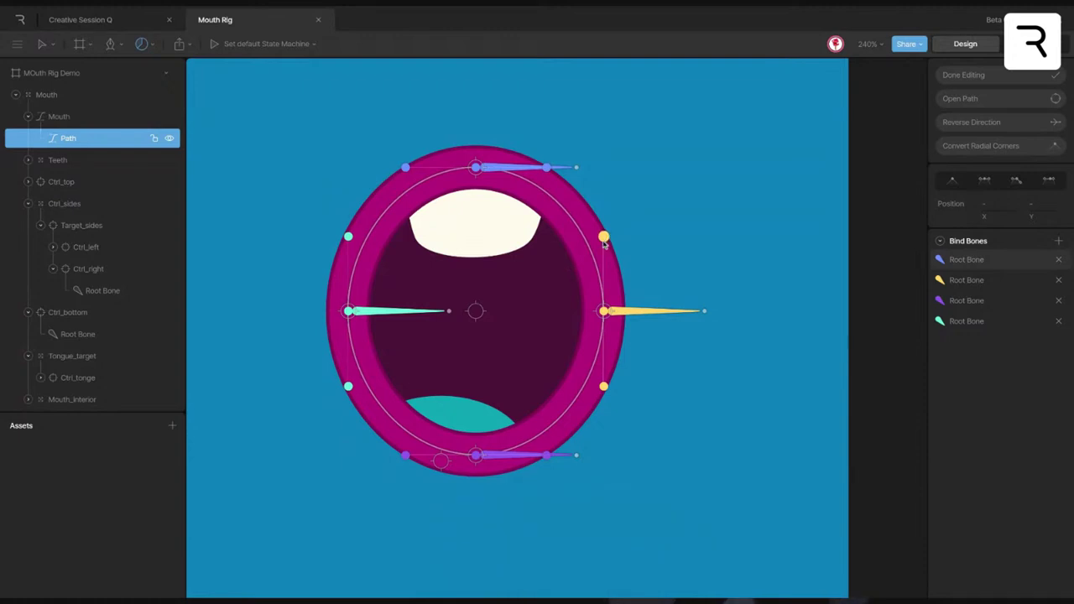
# Toggle the Weight tool on the mouth's path to compare the bone-coloured vertices with the plain ones, and check the Bone and Weight choices.
pyautogui.scroll(3, 604, 240)
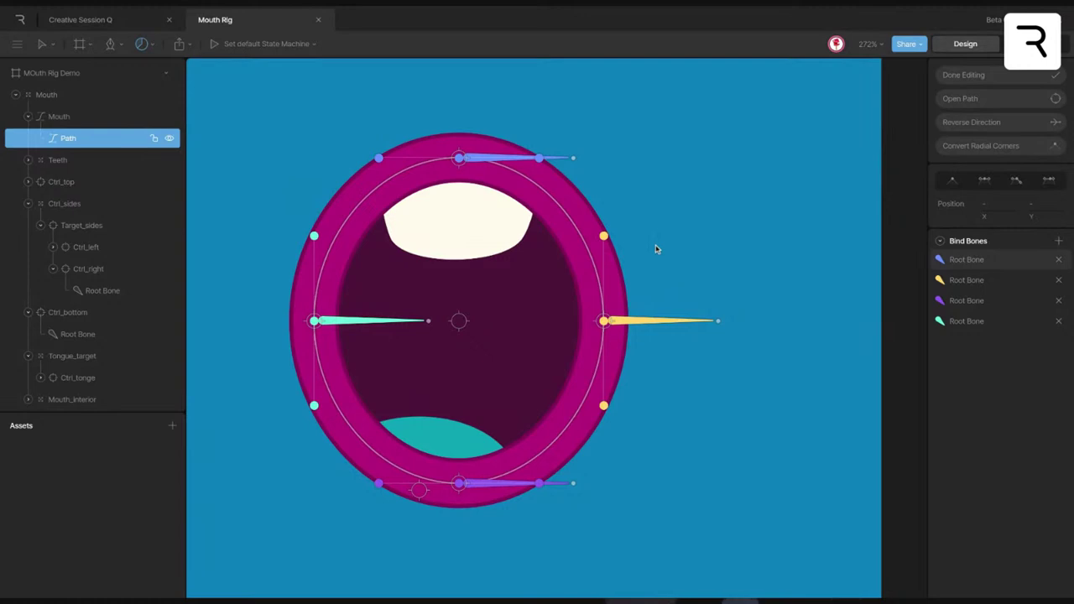
pyautogui.press('Escape')
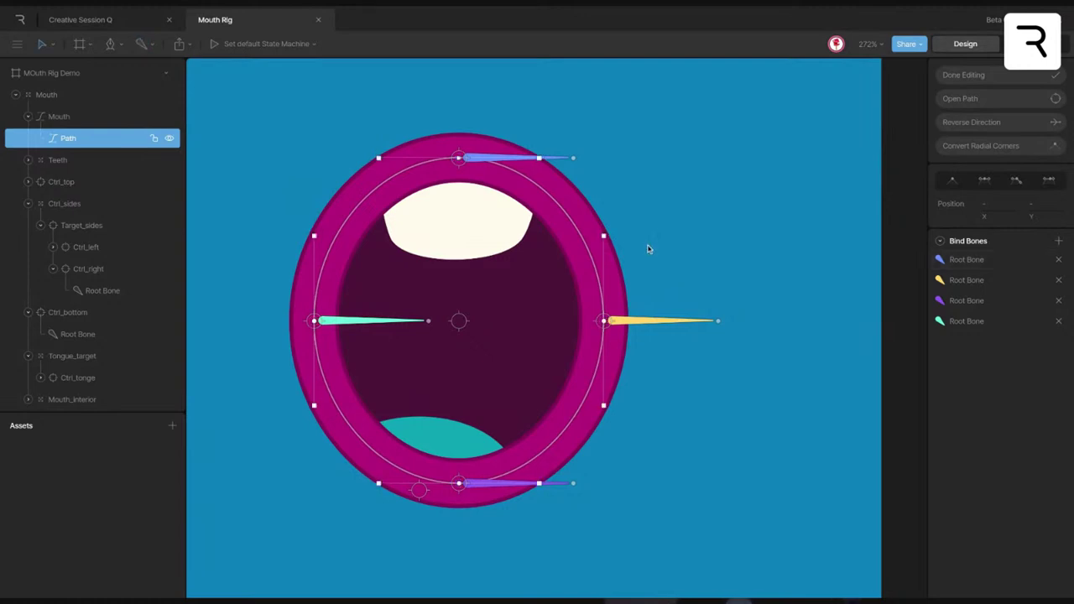
pyautogui.press('w')
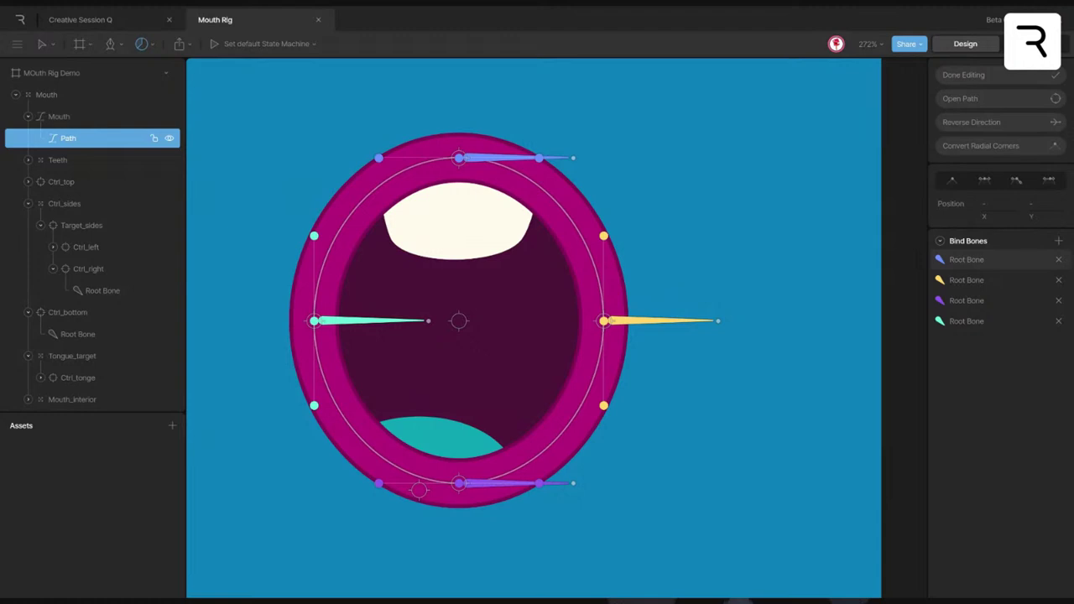
pyautogui.click(145, 44)
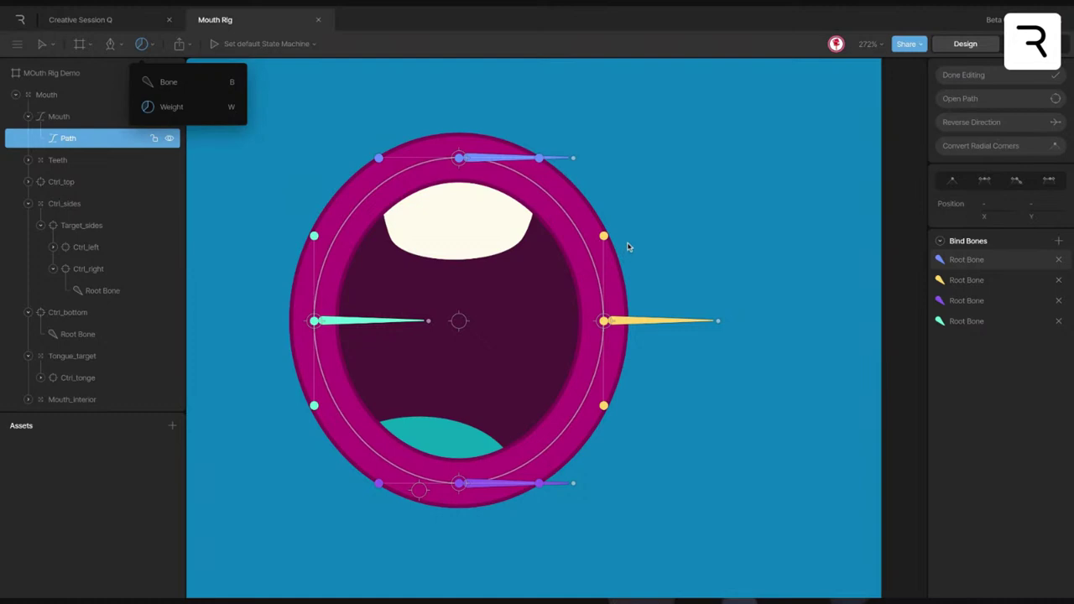
pyautogui.click(674, 246)
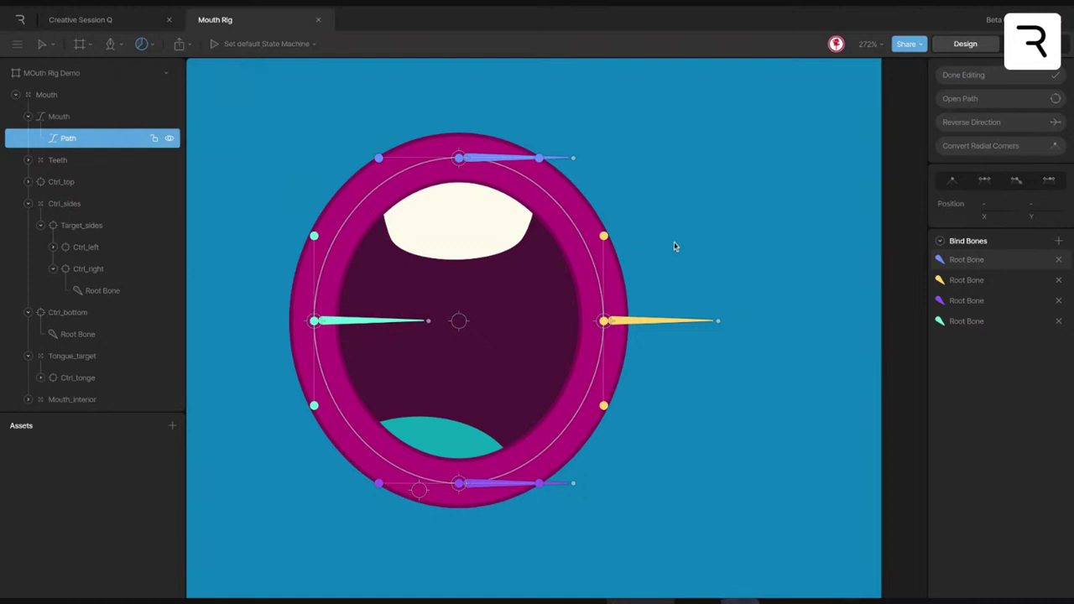
pyautogui.press('Escape')
pyautogui.press('w')
pyautogui.press('Escape')
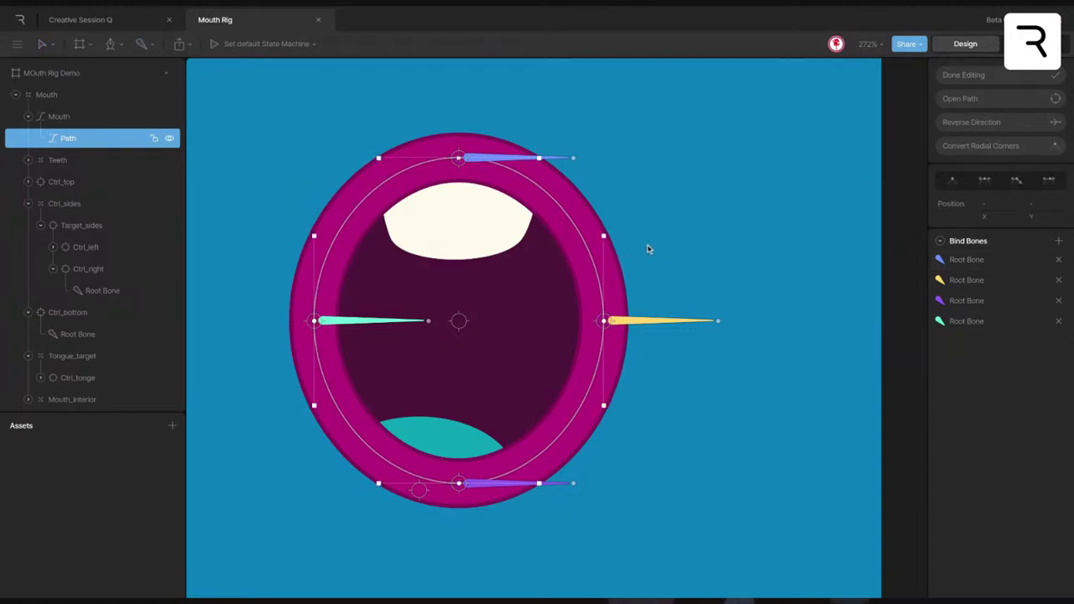
# Try giving the mouth path's right vertex and both its handles a 40% weight from the purple bone, and undo the change.
pyautogui.moveTo(559, 216); pyautogui.dragTo(628, 411)
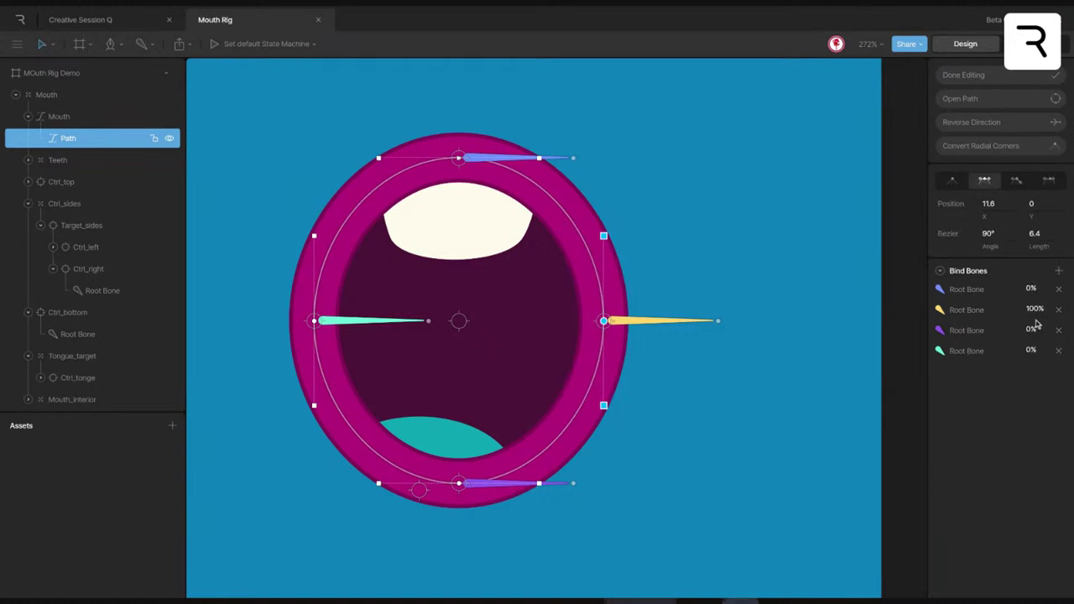
pyautogui.moveTo(1035, 328); pyautogui.dragTo(975, 320)
pyautogui.press('w')
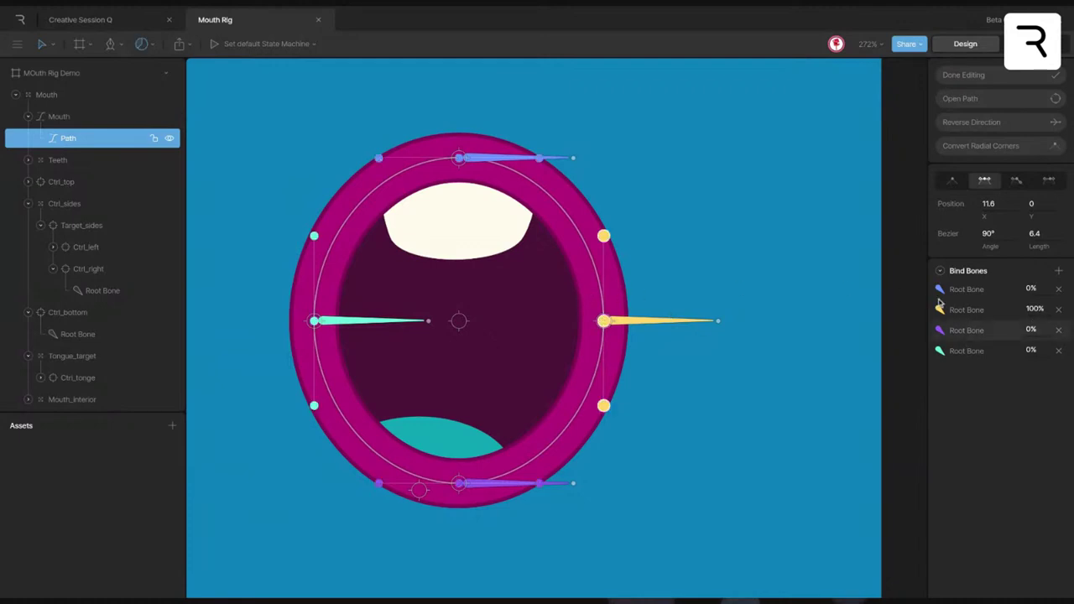
pyautogui.moveTo(1031, 326); pyautogui.dragTo(1039, 325)
pyautogui.hotkey('ctrl', 'z')
pyautogui.moveTo(1031, 330); pyautogui.dragTo(1046, 330)
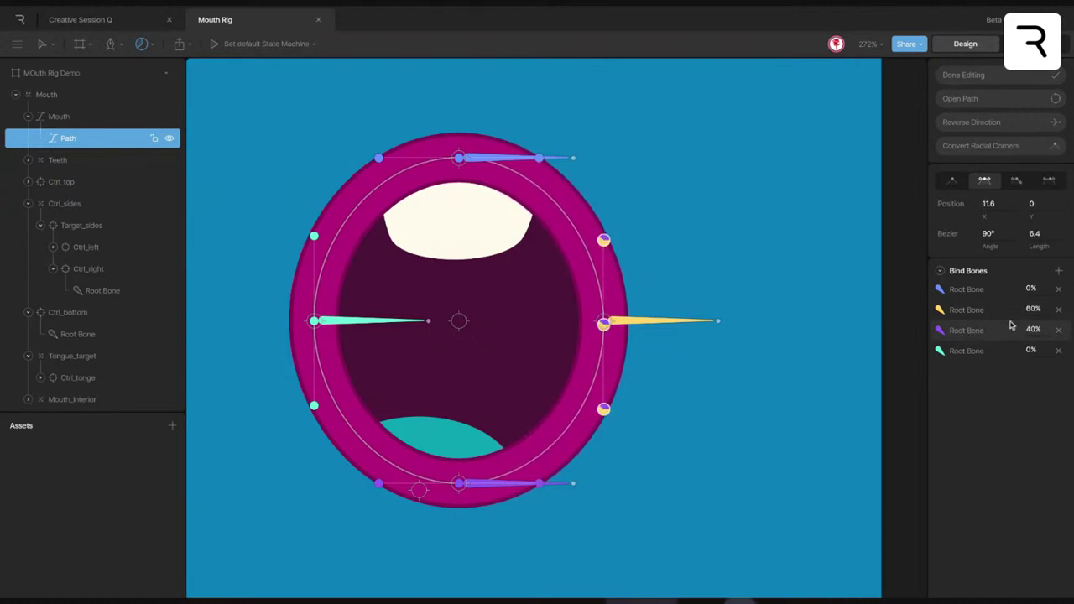
pyautogui.hotkey('ctrl', 'z')
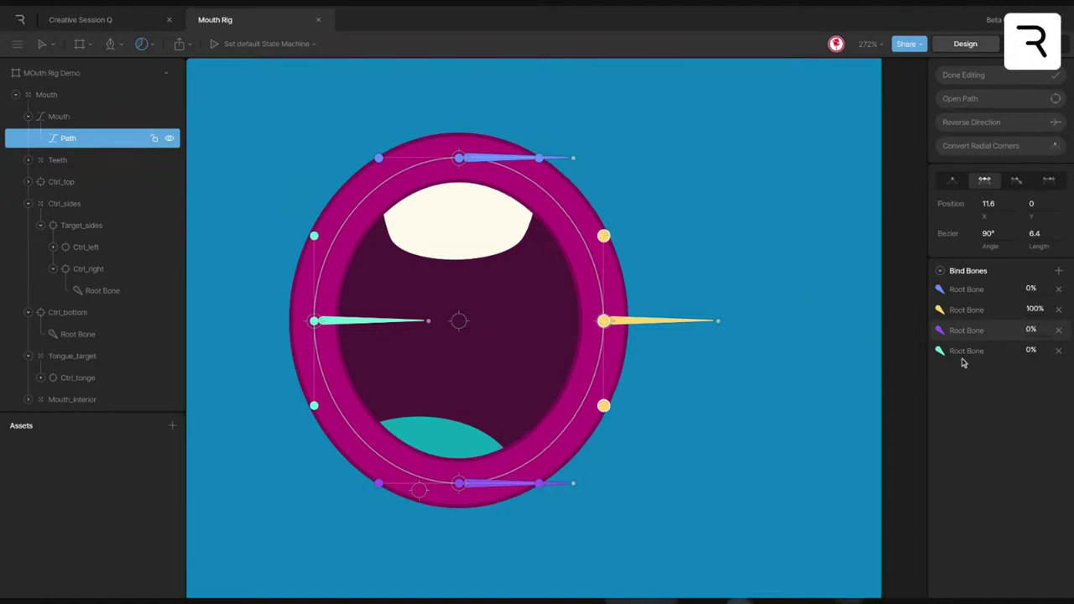
# Clear the vertex selection and review the Bone and Weight tool choices.
pyautogui.moveTo(1033, 350)
pyautogui.mouseDown()
pyautogui.moveTo(1065, 350)
pyautogui.moveTo(1033, 350)
pyautogui.mouseUp()
pyautogui.click(772, 262)
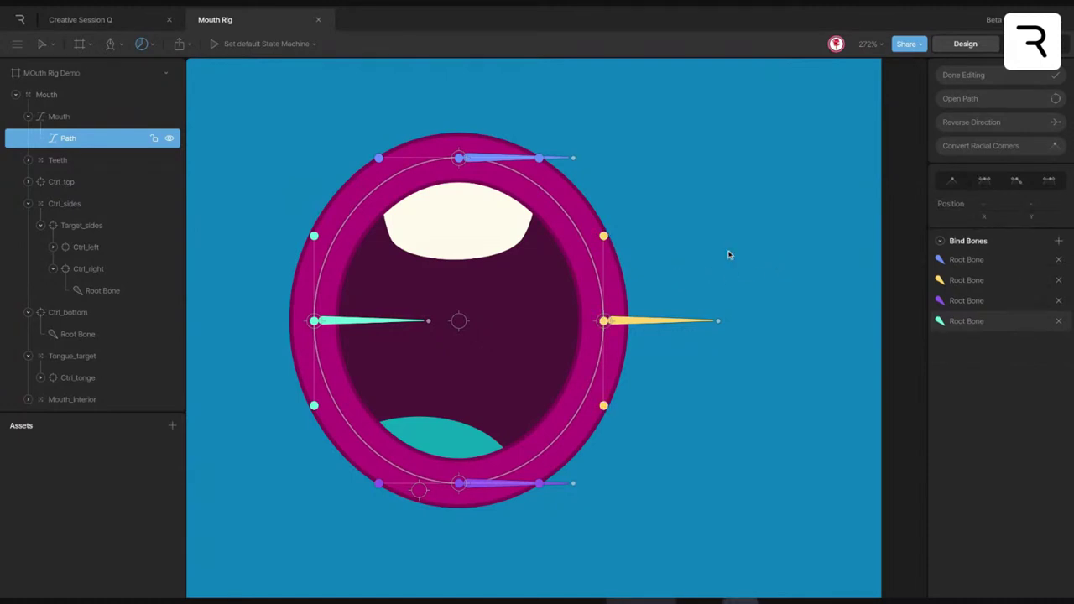
pyautogui.click(139, 45)
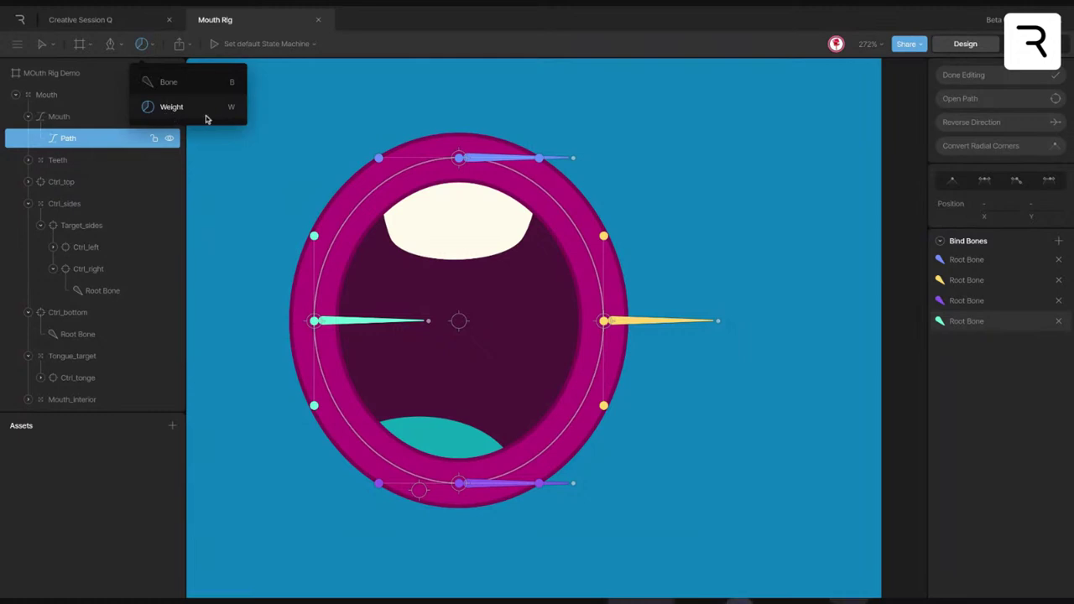
pyautogui.click(330, 115)
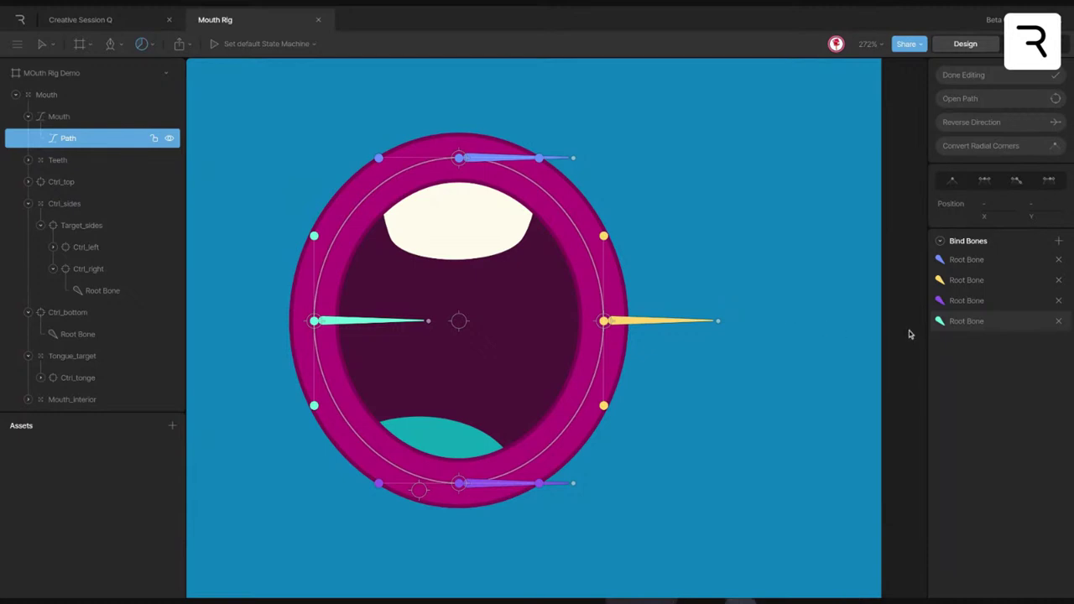
# Try changing the aqua bone's weight on the lower handle of the mouth path's right vertex.
pyautogui.click(603, 405)
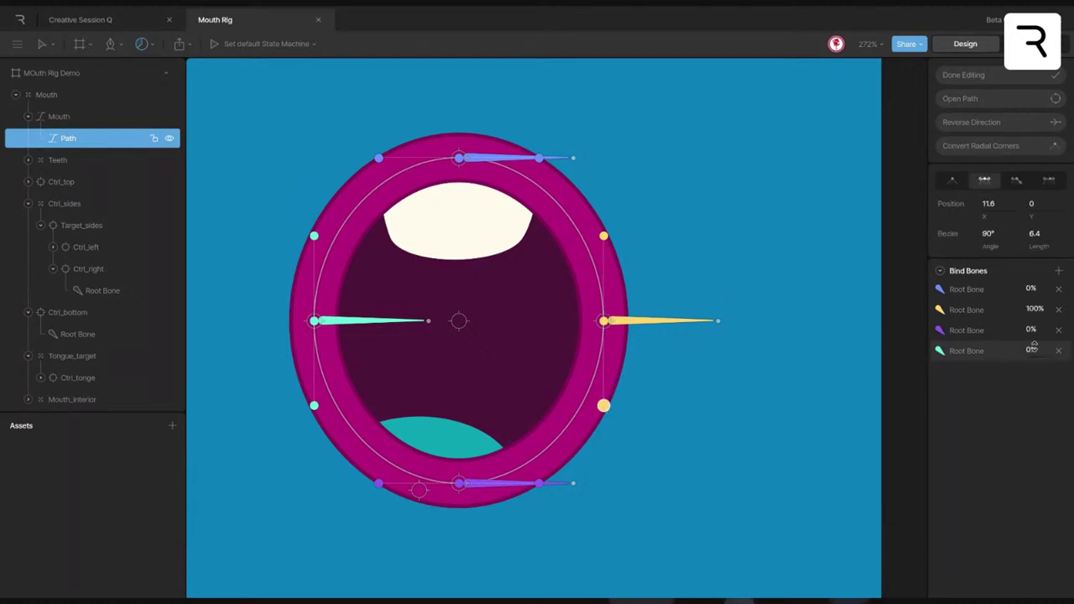
pyautogui.moveTo(1043, 350)
pyautogui.mouseDown()
pyautogui.moveTo(1042, 334)
pyautogui.moveTo(1043, 350)
pyautogui.mouseUp()
pyautogui.moveTo(1042, 350); pyautogui.dragTo(1042, 312)
pyautogui.moveTo(804, 257); pyautogui.dragTo(784, 235)
pyautogui.moveTo(682, 282); pyautogui.dragTo(834, 317)
# Try the blue bone's weight on the right vertex's upper handle, reset it to 0%, and clear the selection.
pyautogui.click(966, 289)
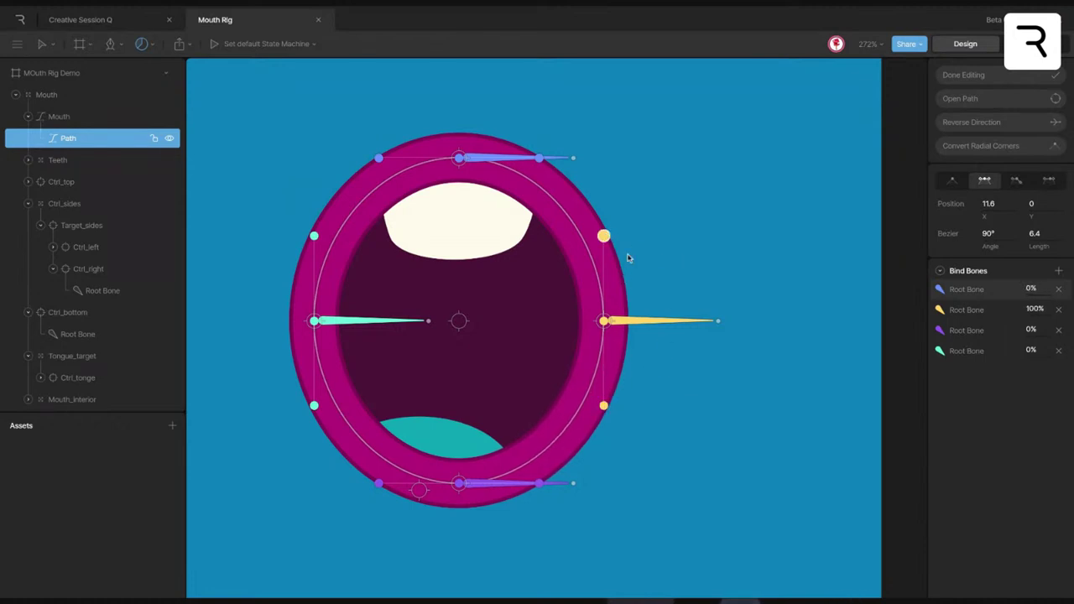
pyautogui.scroll(10, 685, 270)
pyautogui.moveTo(1033, 288); pyautogui.dragTo(1011, 288)
pyautogui.write('0')
pyautogui.click(648, 326)
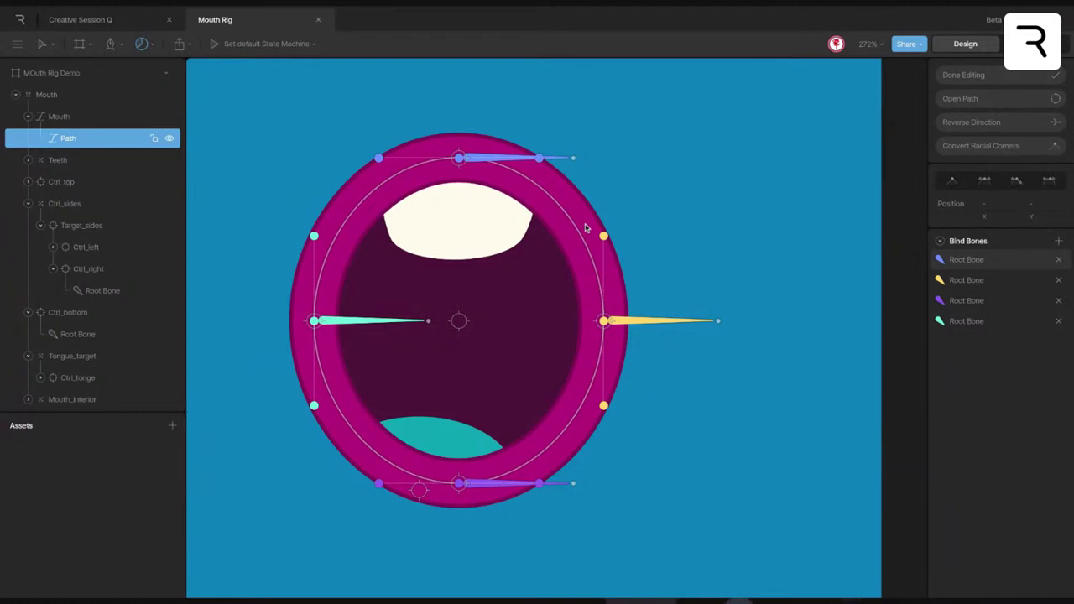
# Try adjusting the aqua bone's weight on the right vertex itself without its handles, and clear the selection.
pyautogui.click(604, 322)
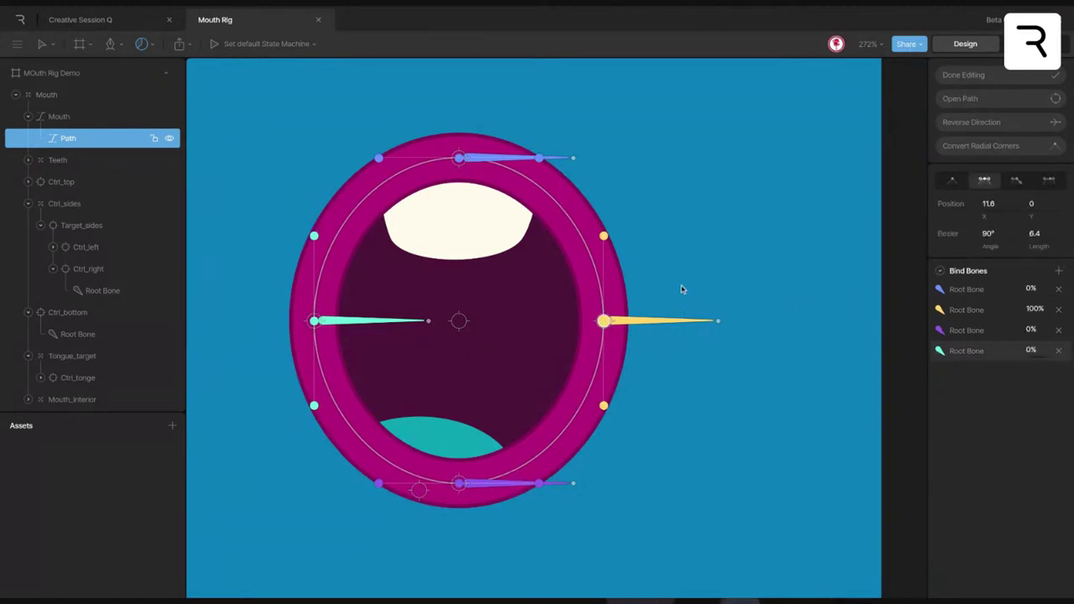
pyautogui.press('Up')
pyautogui.press('Up')
pyautogui.press('Up')
pyautogui.press('Up')
pyautogui.press('Up')
pyautogui.press('Up')
pyautogui.press('Up')
pyautogui.press('Up')
pyautogui.press('Up')
pyautogui.press('Up')
pyautogui.press('Up')
pyautogui.press('Up')
pyautogui.press('Up')
pyautogui.press('Up')
pyautogui.press('Up')
pyautogui.press('Up')
pyautogui.press('Up')
pyautogui.press('Up')
pyautogui.press('Up')
pyautogui.press('Up')
pyautogui.press('Up')
pyautogui.press('Up')
pyautogui.press('Up')
pyautogui.press('Up')
pyautogui.press('Up')
pyautogui.press('Up')
pyautogui.press('Up')
pyautogui.press('Up')
pyautogui.press('Up')
pyautogui.press('Up')
pyautogui.press('Up')
pyautogui.press('Up')
pyautogui.press('Up')
pyautogui.press('Up')
pyautogui.press('Up')
pyautogui.click(680, 271)
pyautogui.click(604, 320)
pyautogui.click(663, 384)
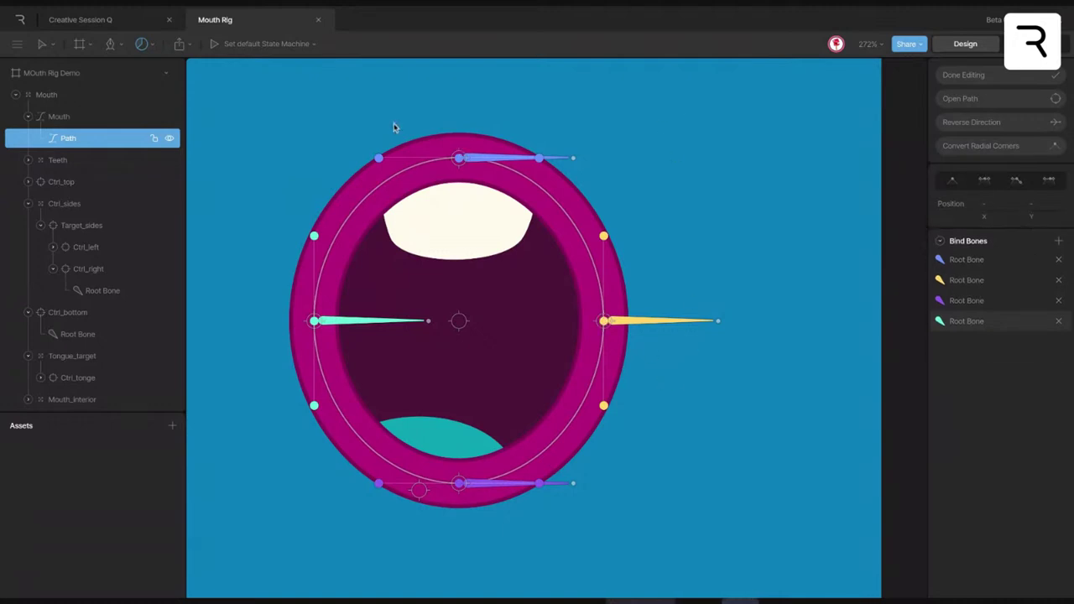
# Check the left vertex's upper handle and the bone weights of the right vertex with its handles, and clear the selection.
pyautogui.click(313, 237)
pyautogui.click(731, 194)
pyautogui.moveTo(685, 188); pyautogui.dragTo(566, 424)
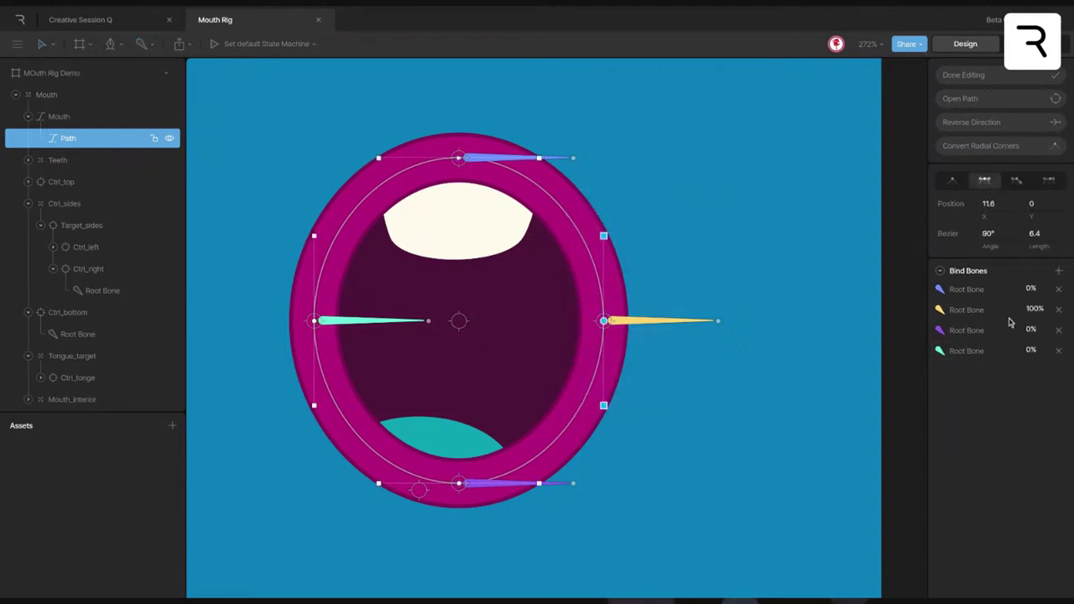
pyautogui.click(729, 400)
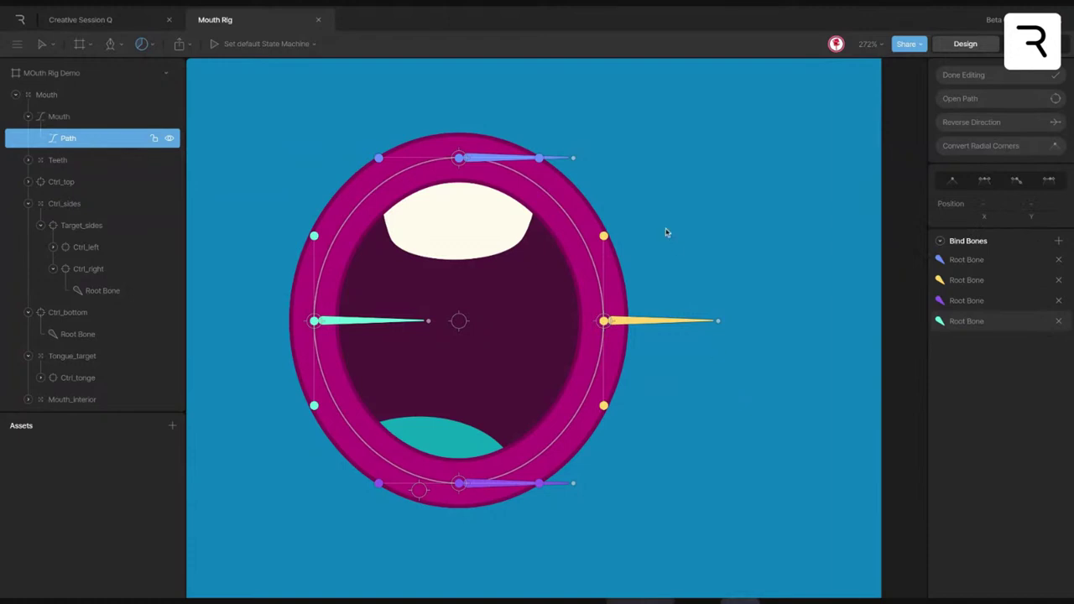